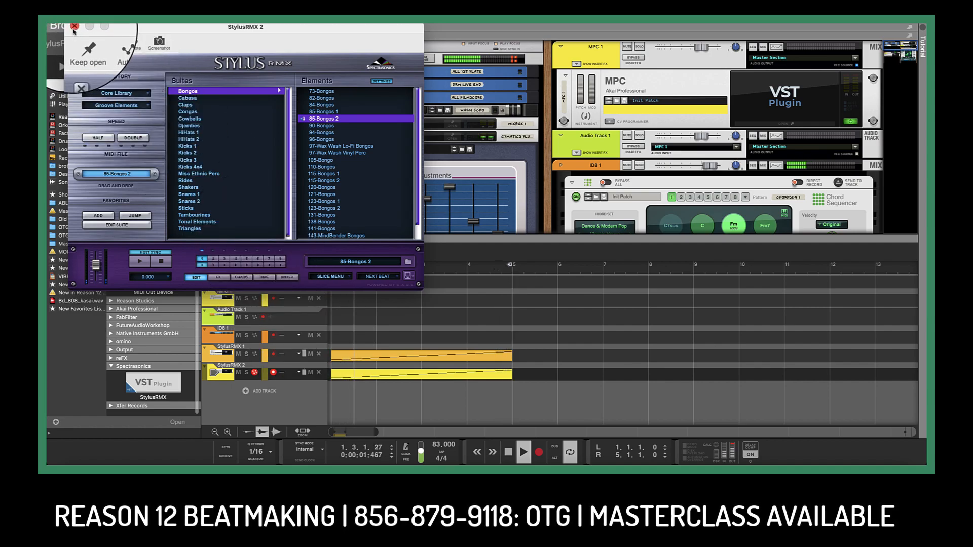
Step: Close the StylusRMX 2 plugin window and enlarge the rack area by shrinking the sequencer below it
click(74, 28)
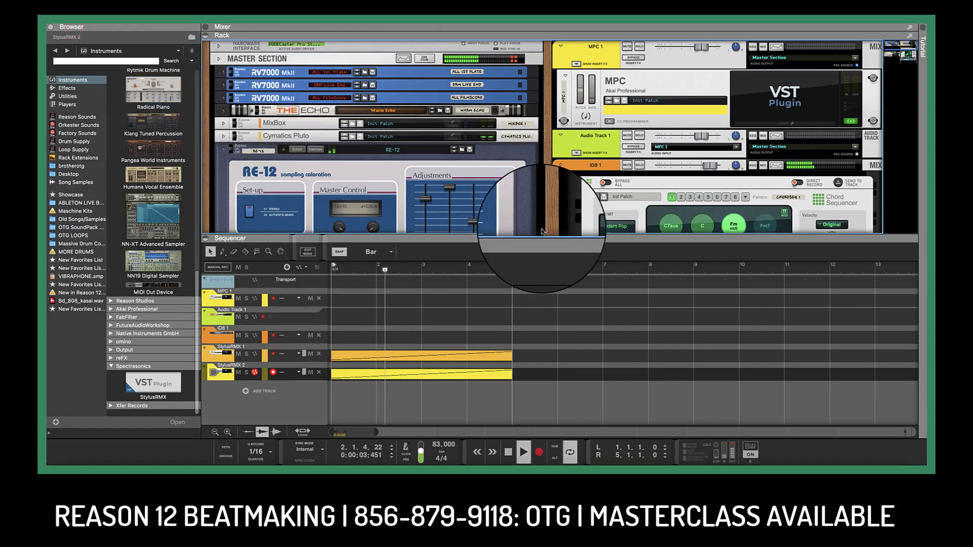
drag(541, 234, 527, 349)
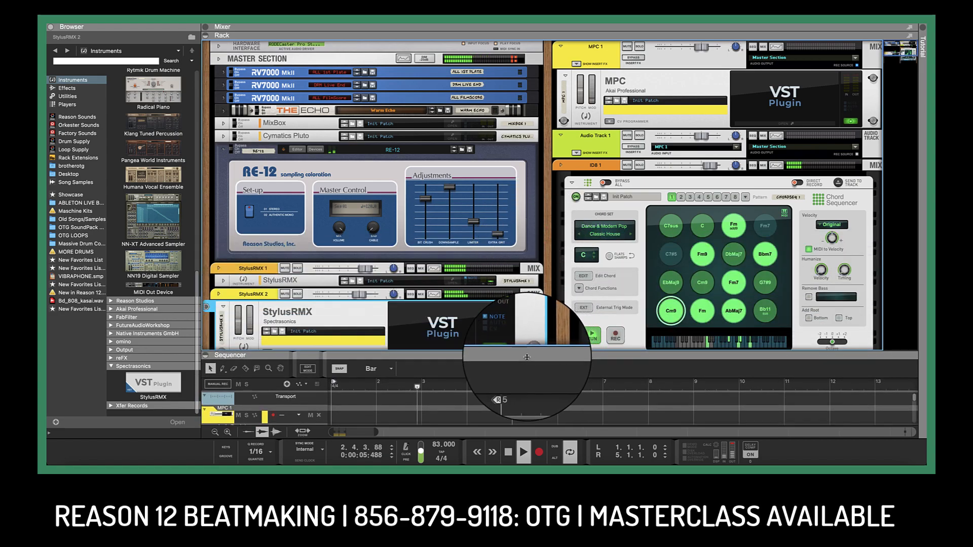
scroll(484, 303, down, 8)
scroll(446, 324, up, 5)
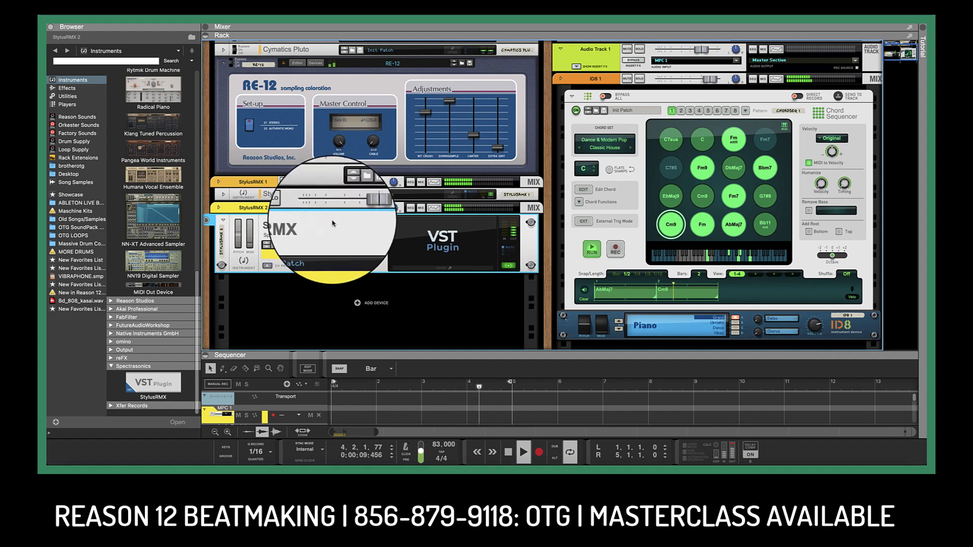
Step: Collapse the second StylusRMX device in the rack and select its mix channel
click(219, 208)
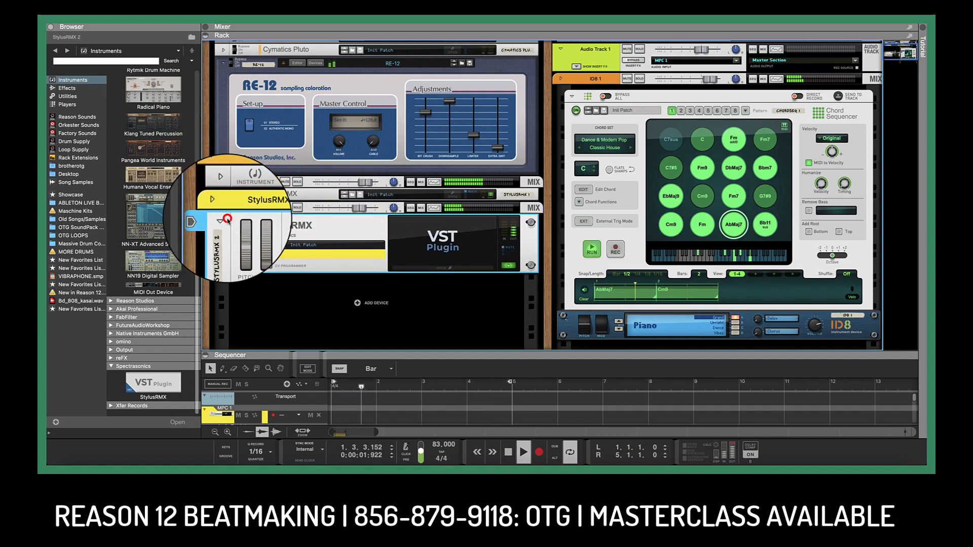
click(221, 209)
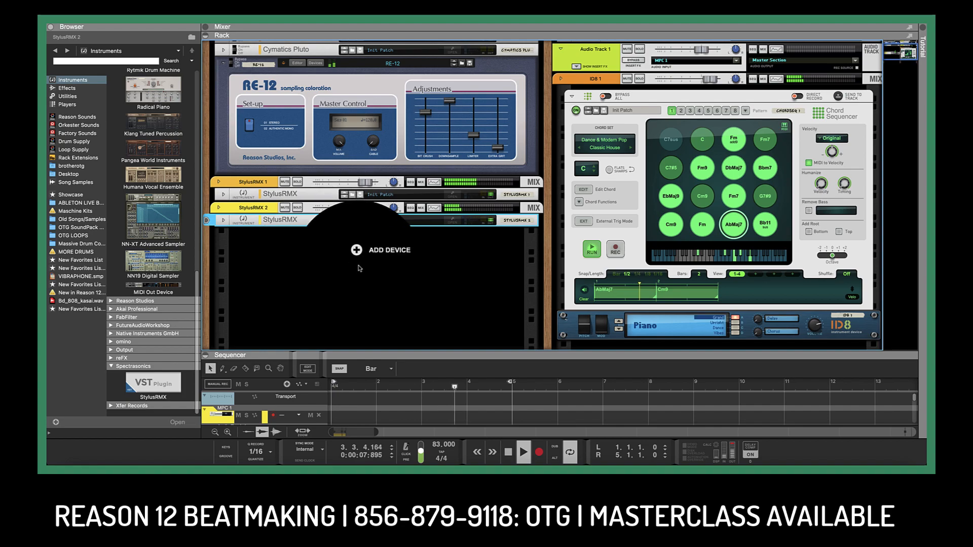
click(350, 208)
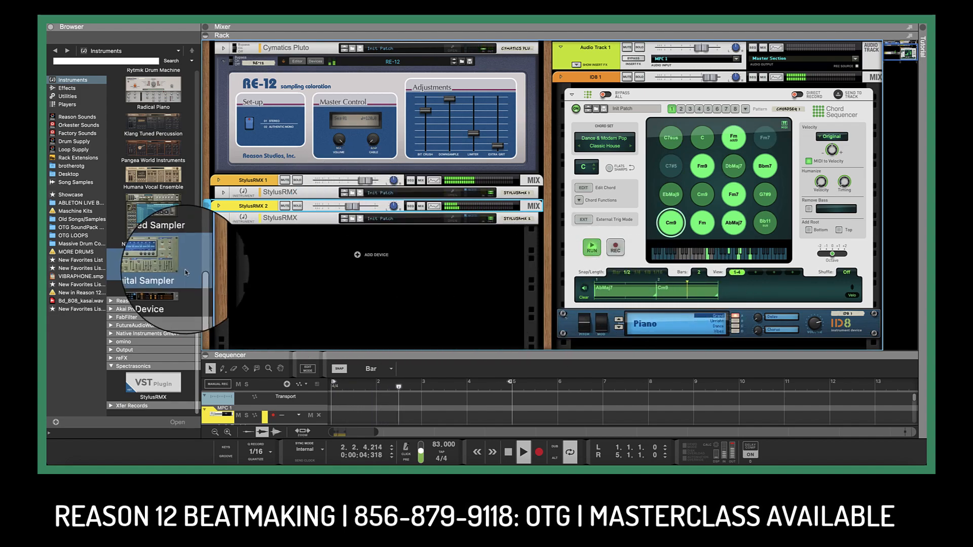
Step: Add a Humana Vocal Ensemble instrument to the empty rack space below StylusRMX 2
scroll(239, 285, down, 2)
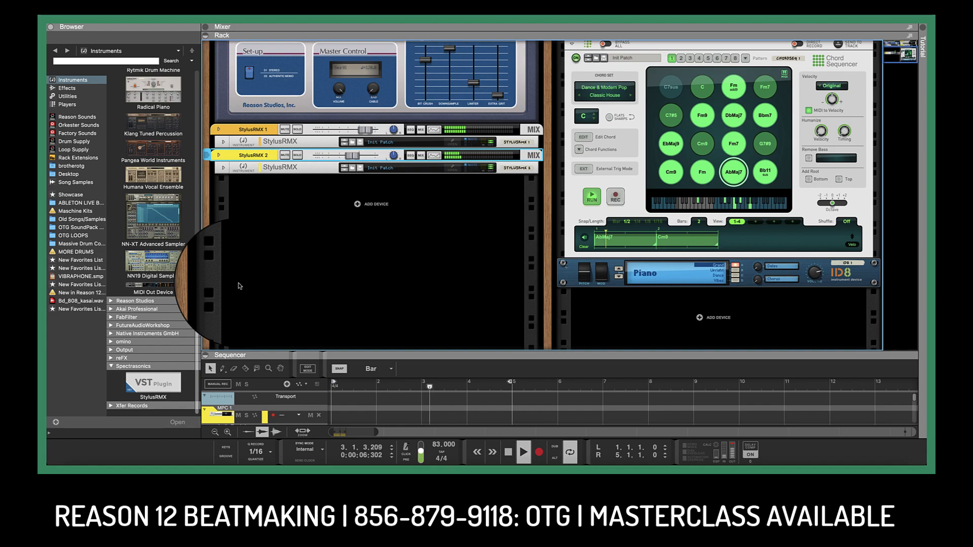
scroll(240, 285, down, 2)
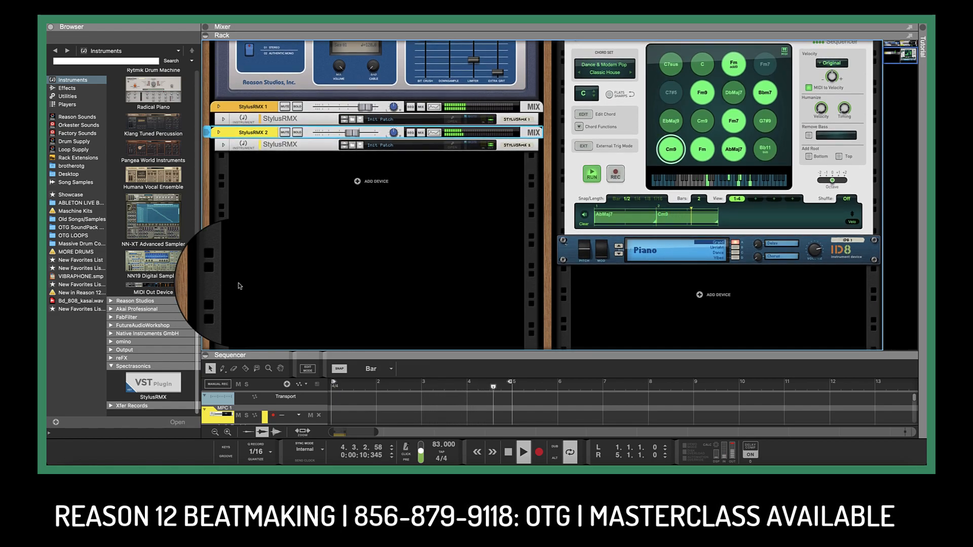
scroll(240, 285, up, 6)
scroll(239, 286, down, 6)
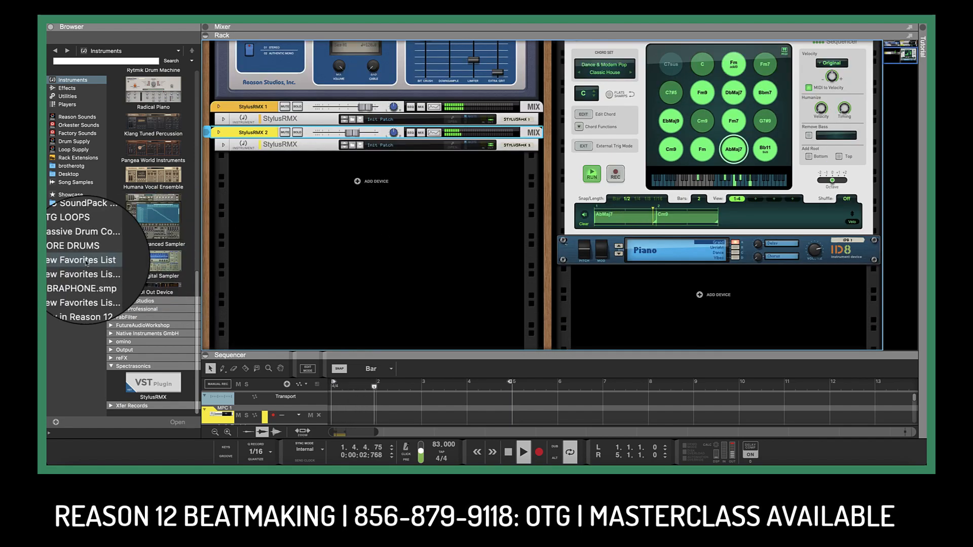
drag(153, 187, 320, 227)
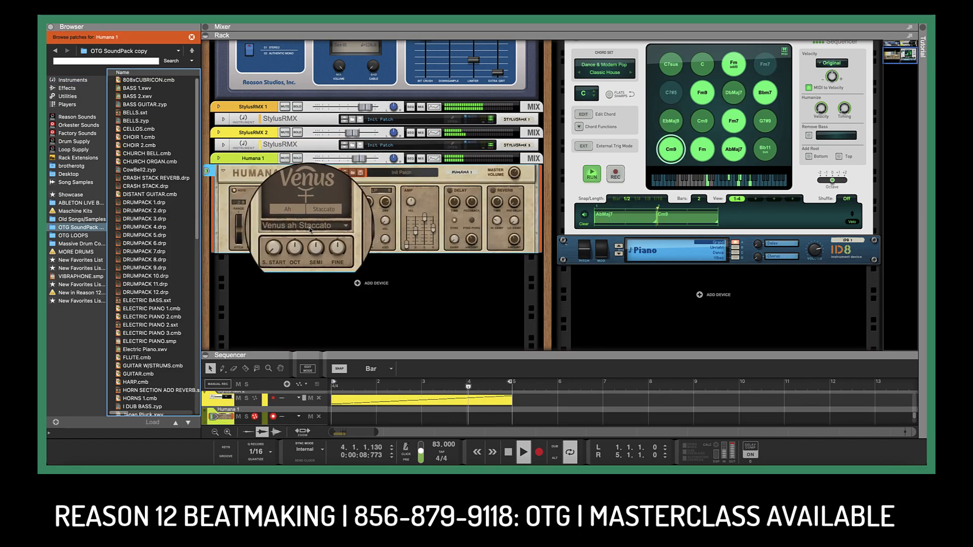
Step: Add a Scales & Chords player to the Humana instrument and set its key to Ab
click(67, 105)
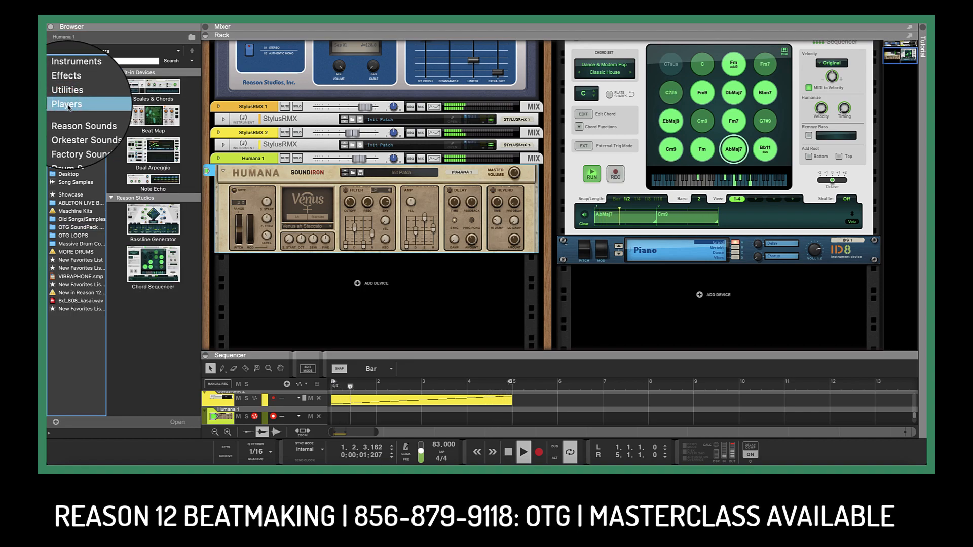
drag(153, 89, 324, 198)
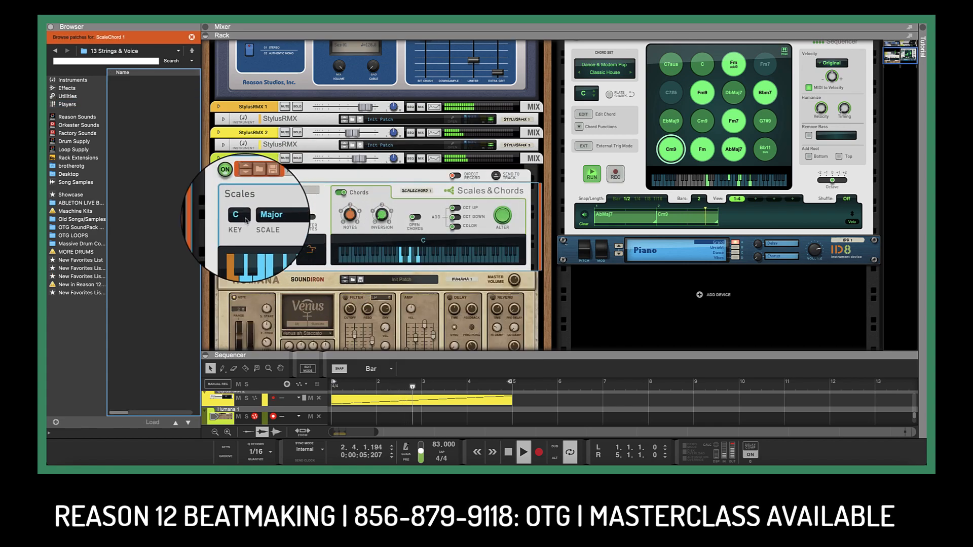
click(241, 218)
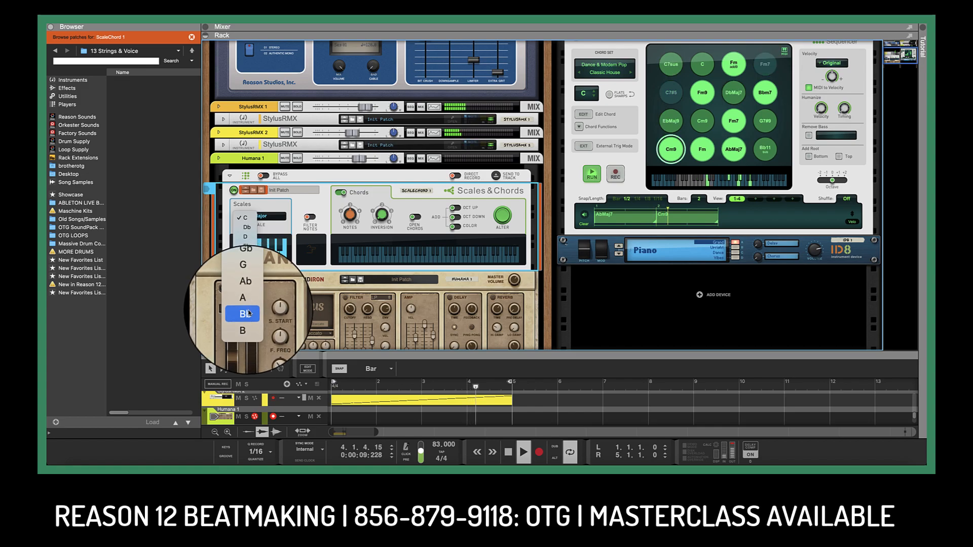
click(245, 281)
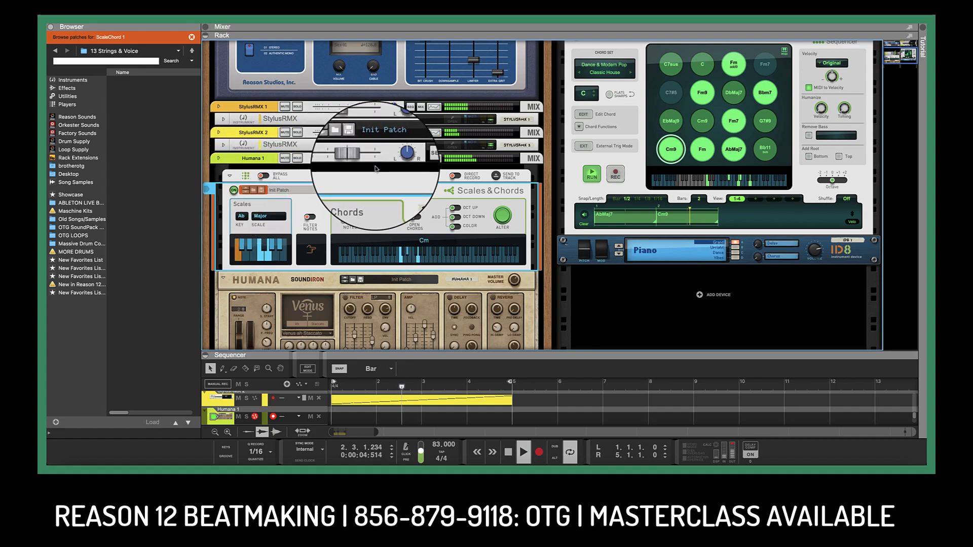
Step: Lower the level of the Humana 1 mix channel slightly
drag(357, 157, 349, 158)
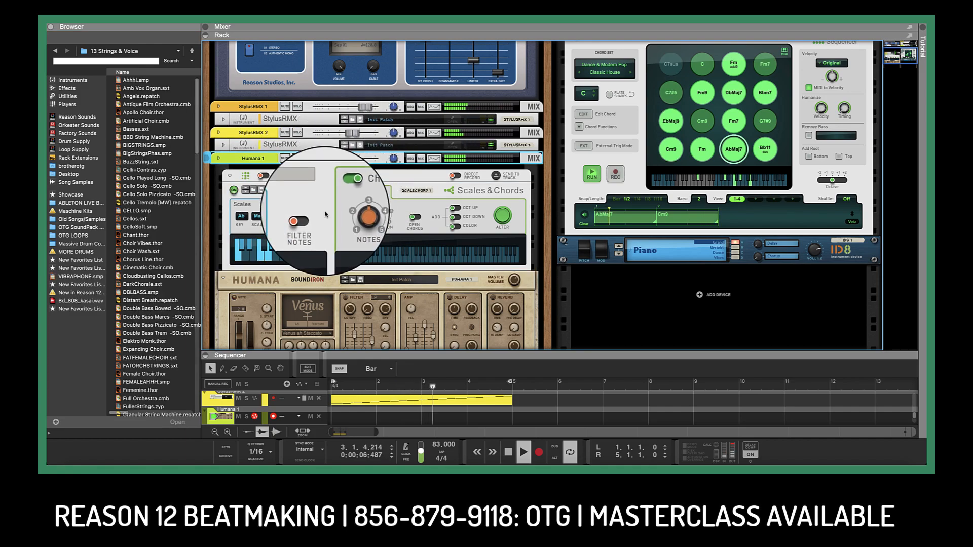
scroll(325, 226, down, 1)
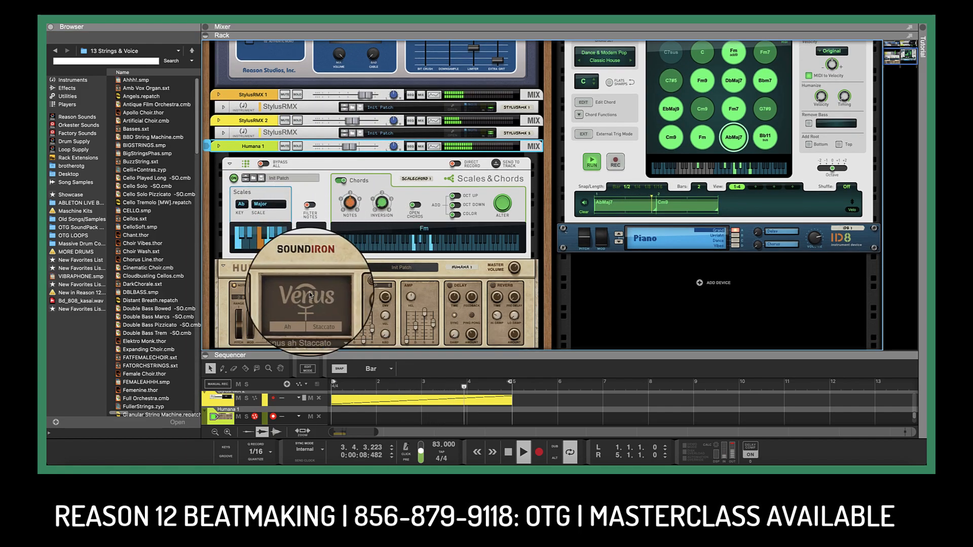
scroll(317, 263, down, 5)
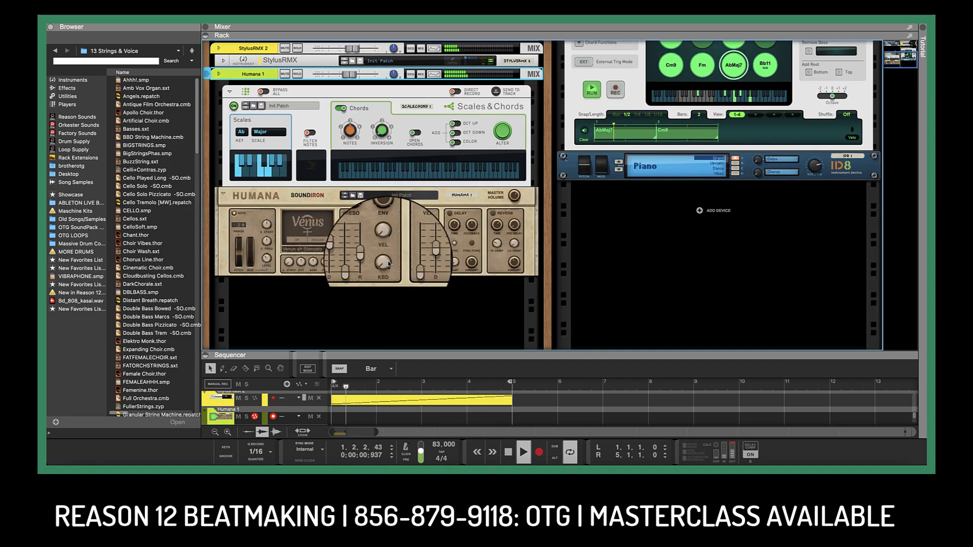
click(482, 223)
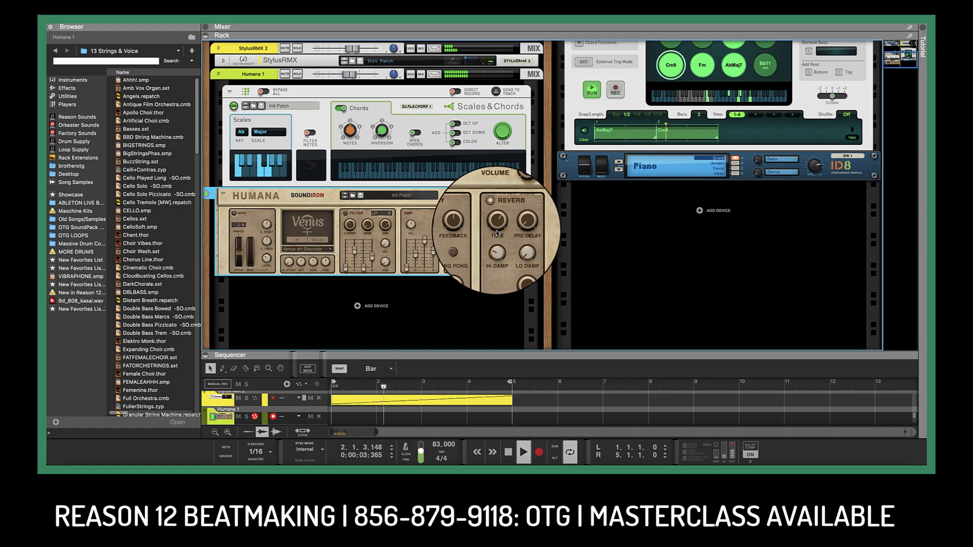
click(347, 74)
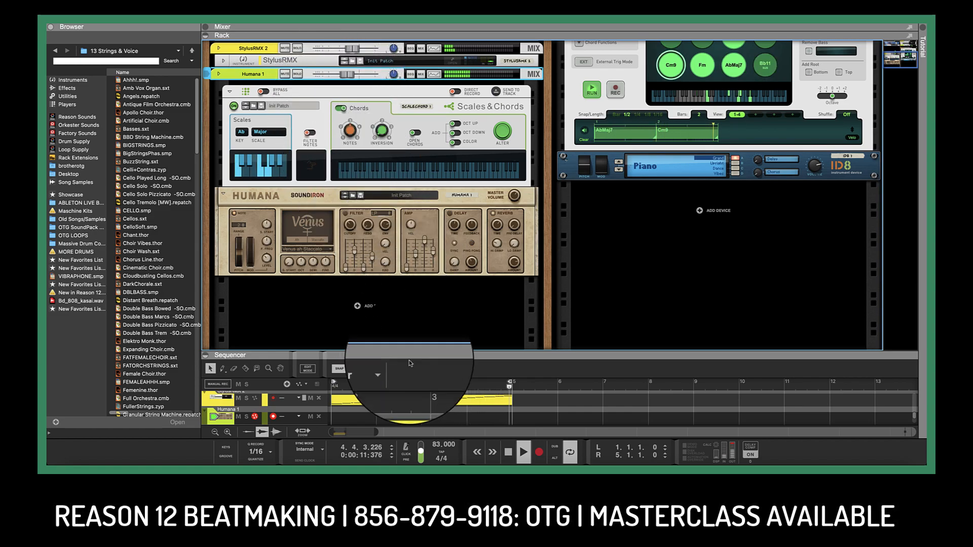
Step: Record a four-bar vocal chord part on the Humana 1 track and end the recording
click(540, 454)
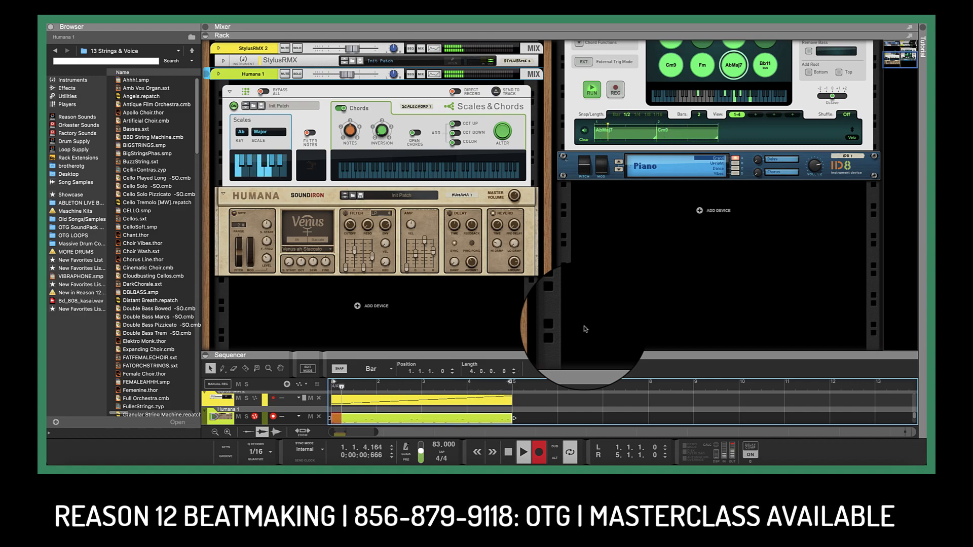
click(539, 452)
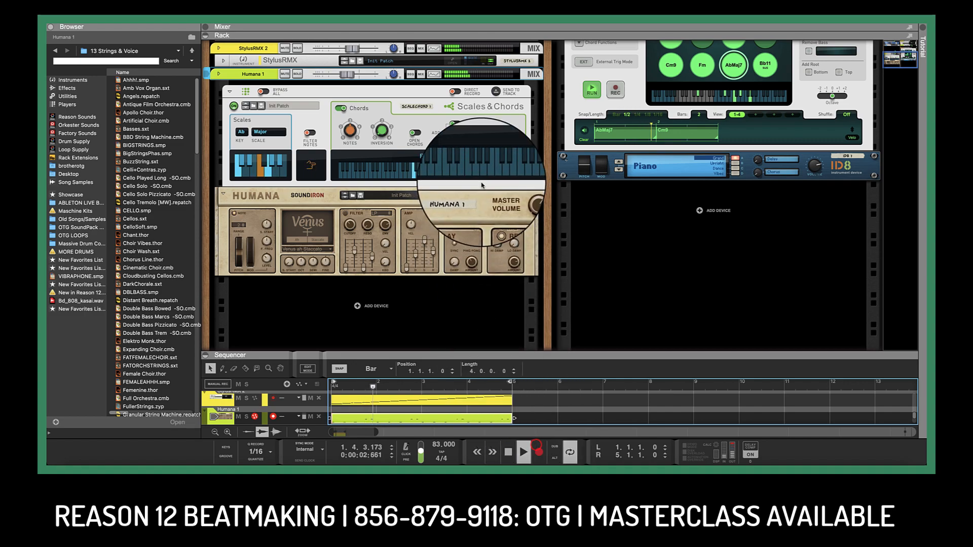
click(518, 201)
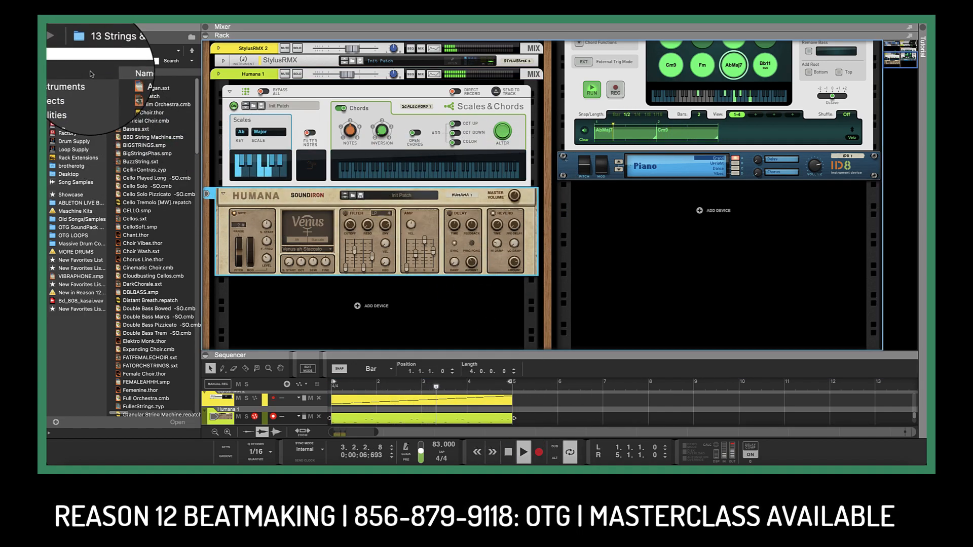
Step: Load the BASS 2.xwv patch from the OTG SoundPack copy folder as a new instrument below the ID8
click(65, 105)
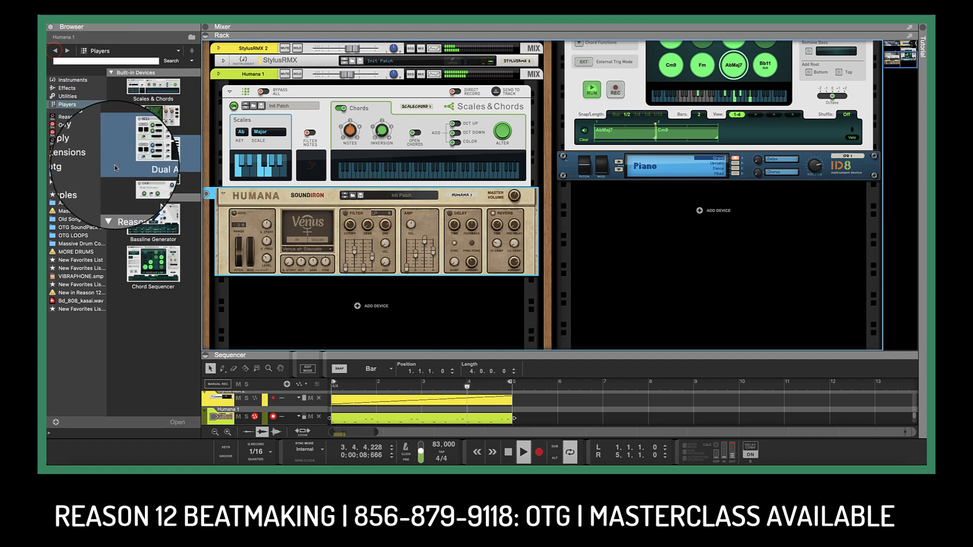
click(72, 119)
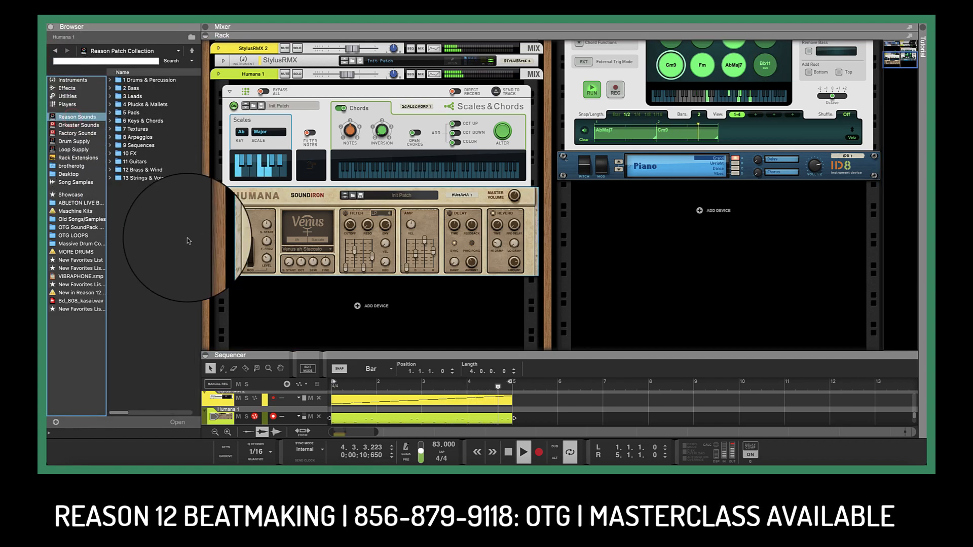
click(131, 91)
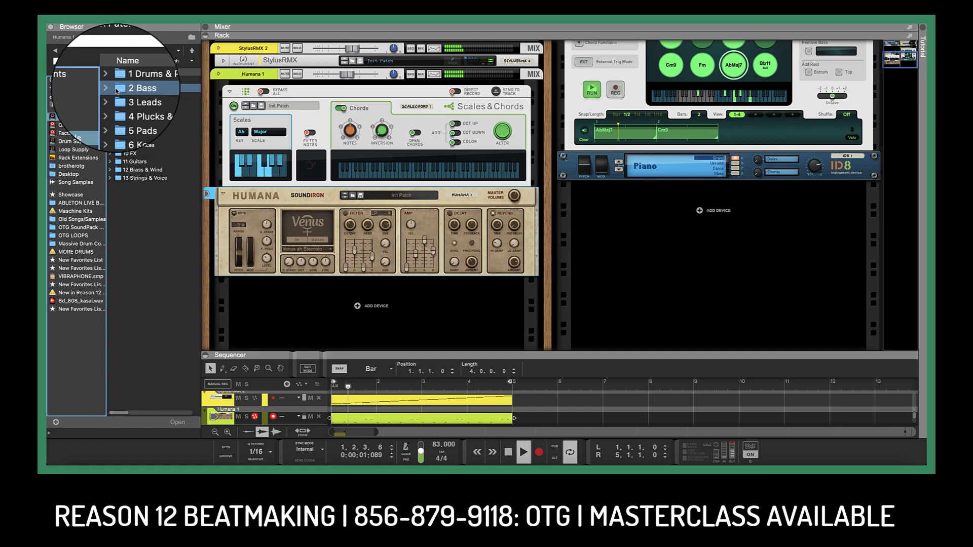
click(71, 227)
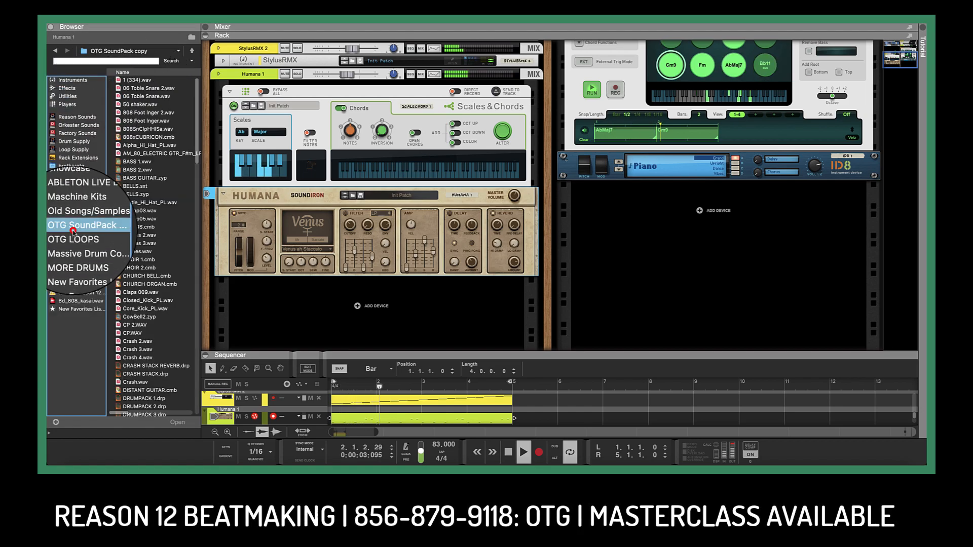
drag(132, 168, 608, 277)
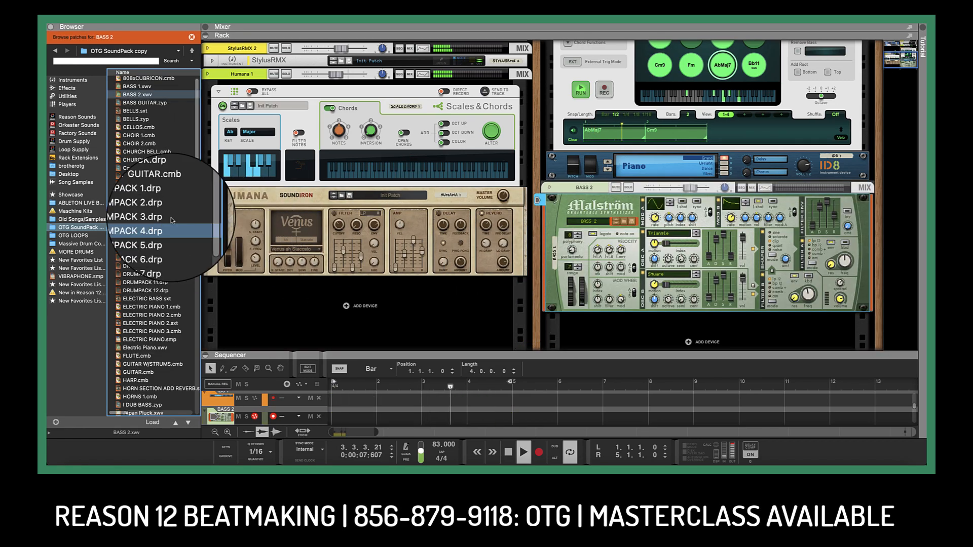
Step: Add a Scales & Chords player to the BASS 2 instrument, with the key set to Ab and chords switched off
click(61, 104)
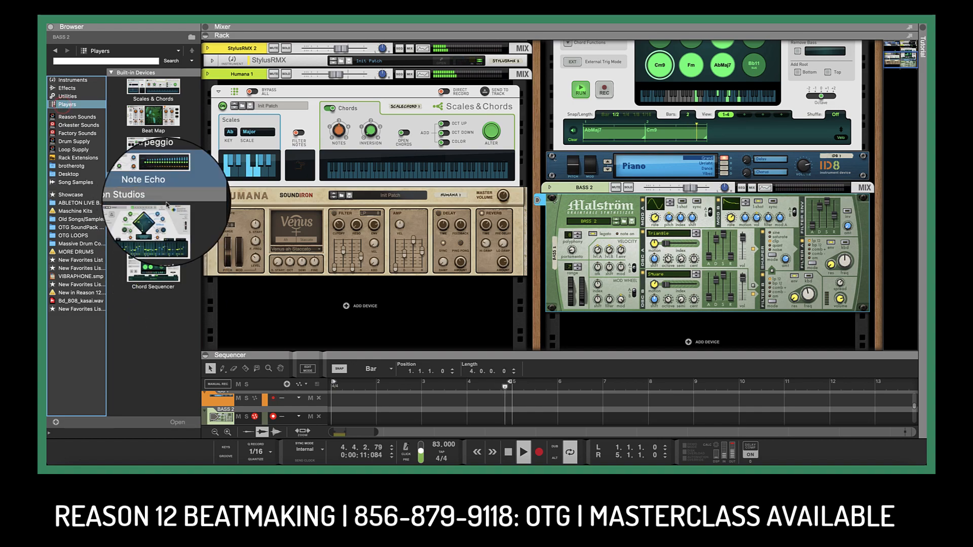
mouse_move(151, 91)
mouse_down()
mouse_move(469, 223)
mouse_move(608, 223)
mouse_up()
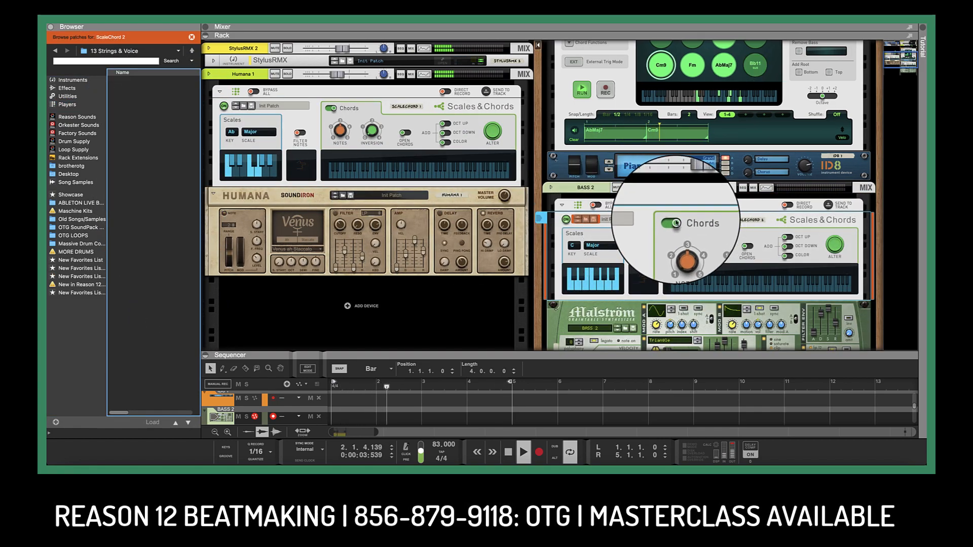
click(572, 245)
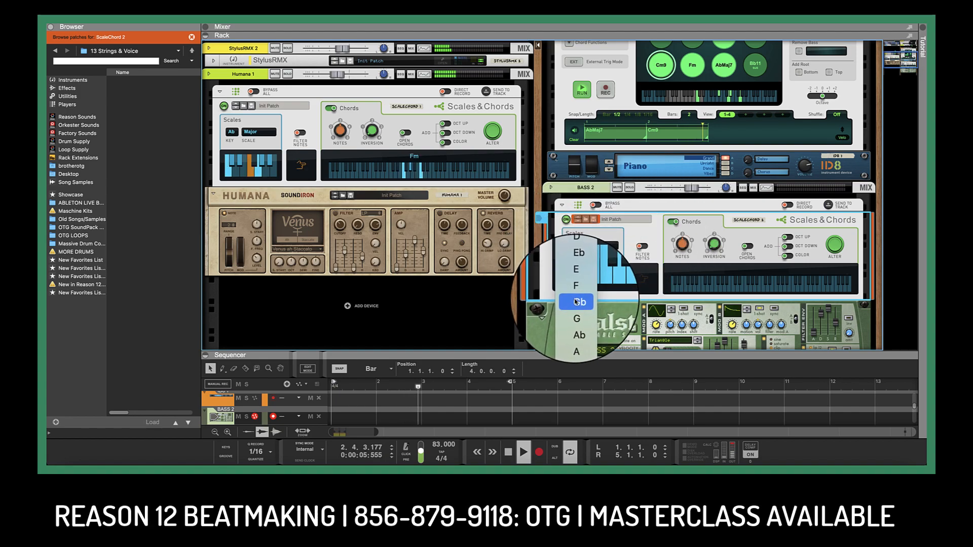
click(577, 319)
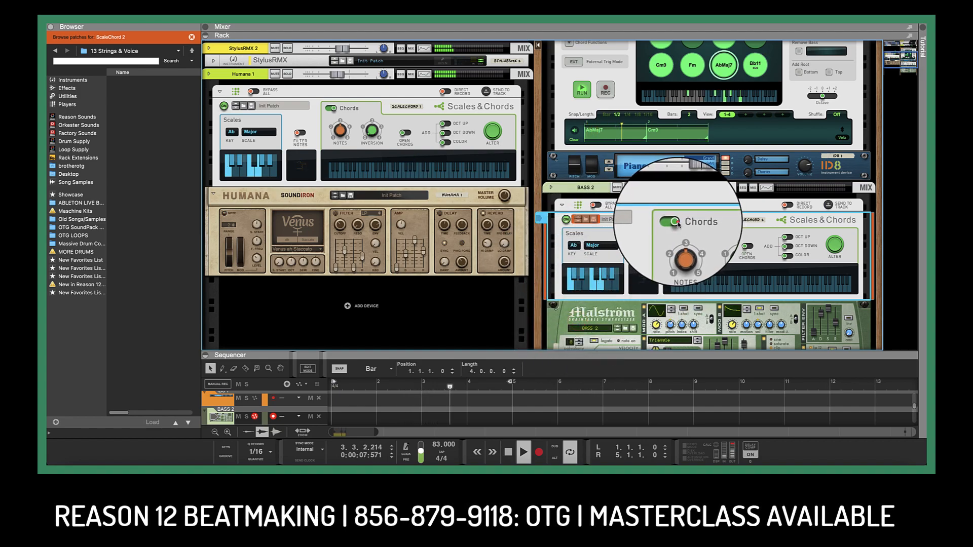
click(673, 222)
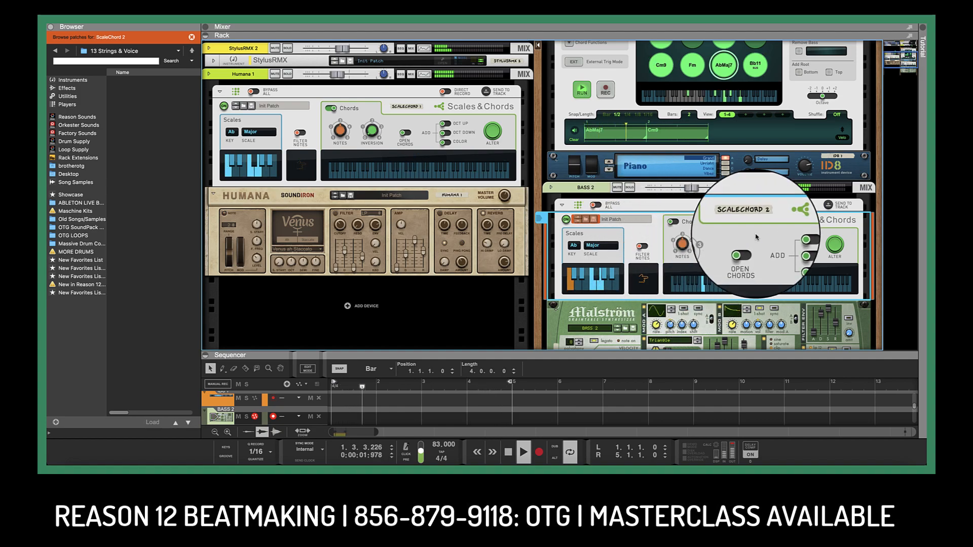
Step: Lower the BASS 2 mix channel level slightly and record a four-bar bass part on its track
click(687, 187)
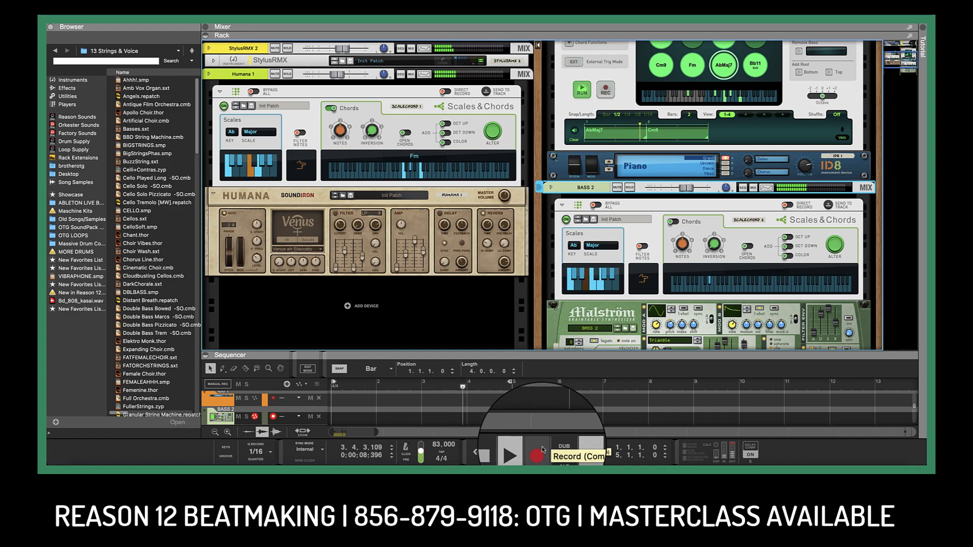
click(541, 451)
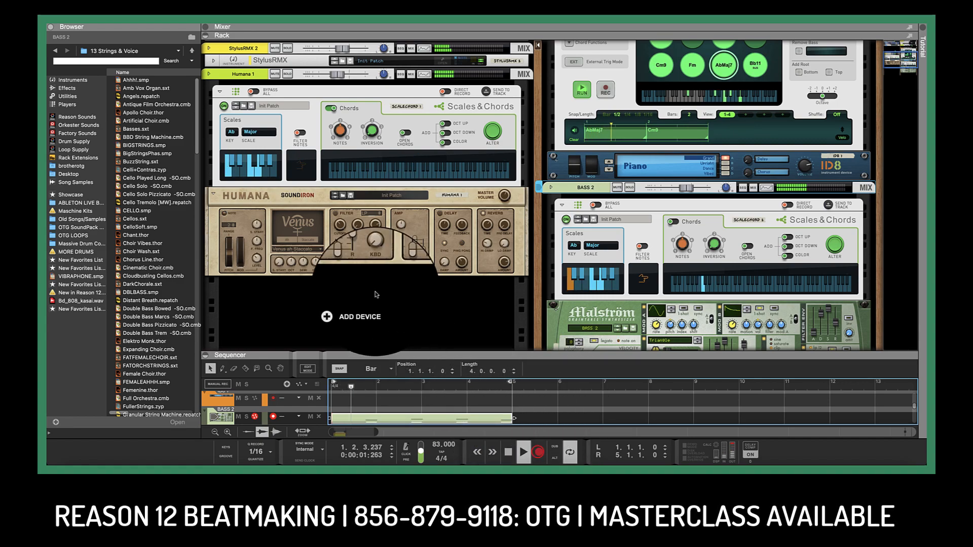
scroll(406, 302, down, 5)
scroll(430, 309, up, 4)
scroll(430, 310, down, 1)
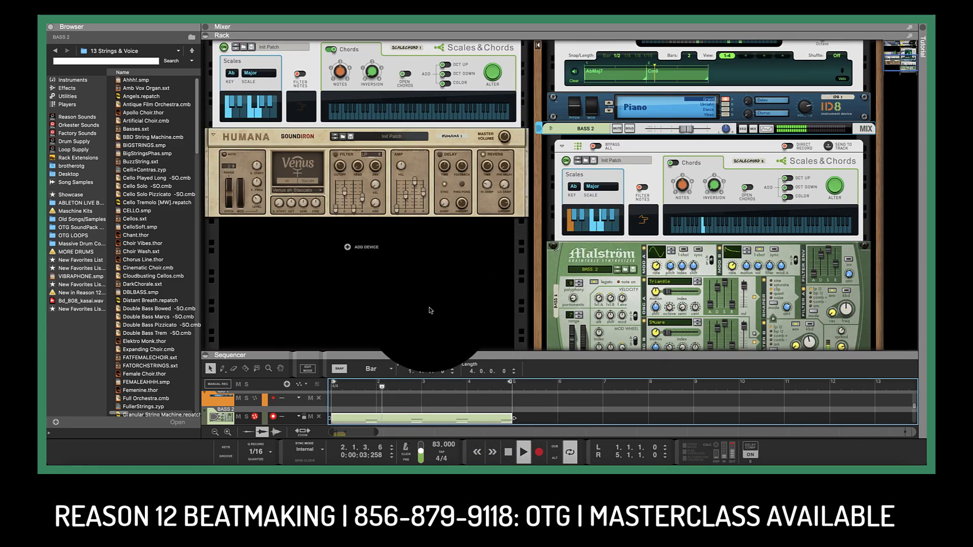
Step: Load the PIZZICATO.smp patch from the 13 Strings & Voice folder as a new instrument below the Humana
scroll(430, 310, up, 1)
scroll(431, 310, up, 1)
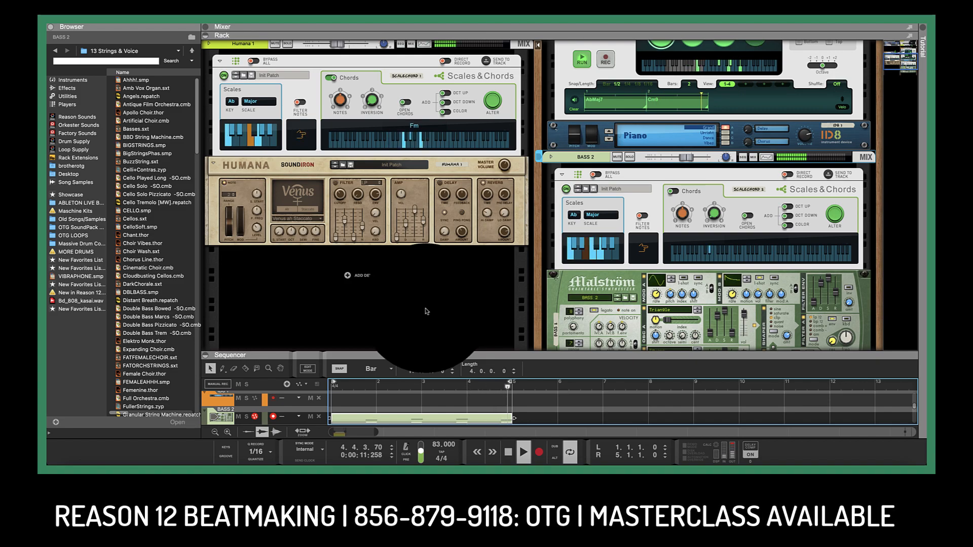
scroll(420, 311, down, 5)
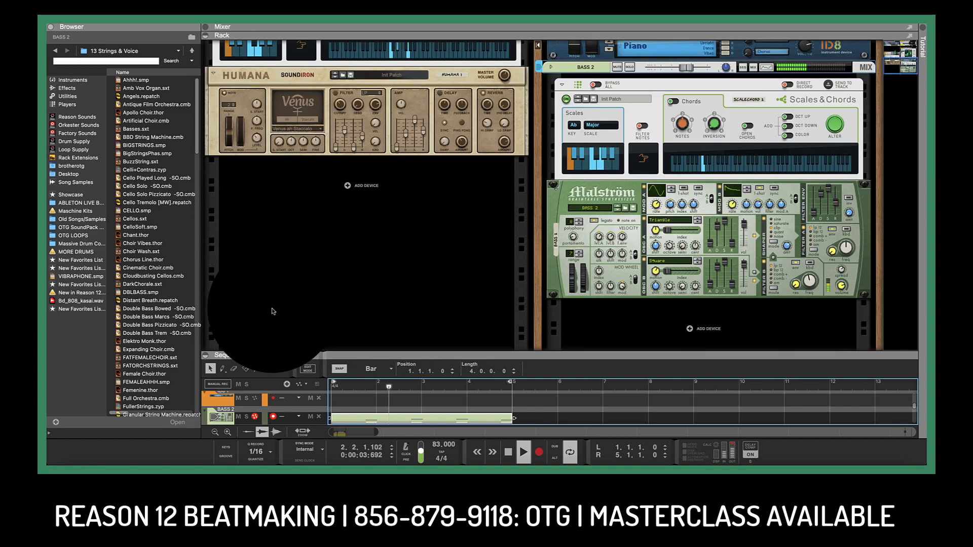
scroll(254, 310, down, 1)
scroll(170, 309, down, 8)
scroll(170, 308, down, 8)
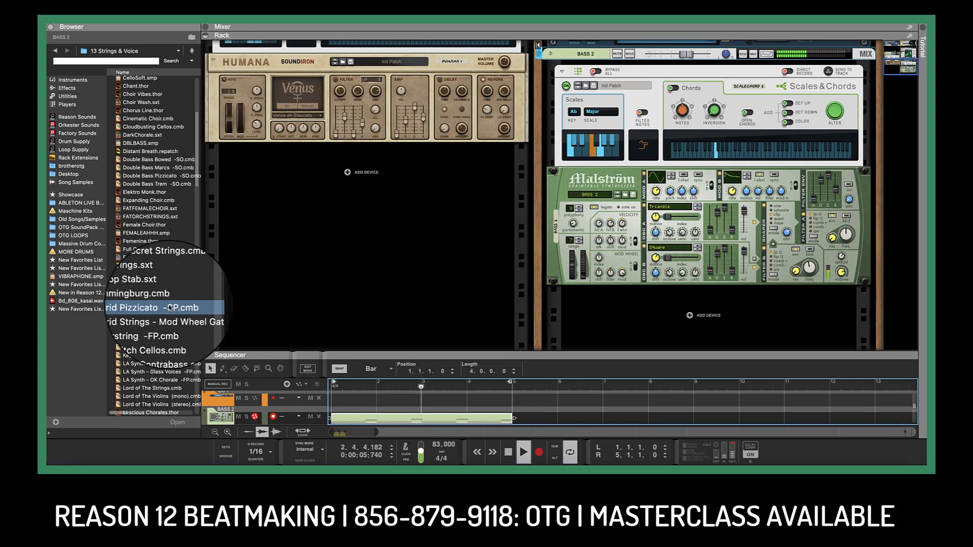
scroll(170, 308, down, 12)
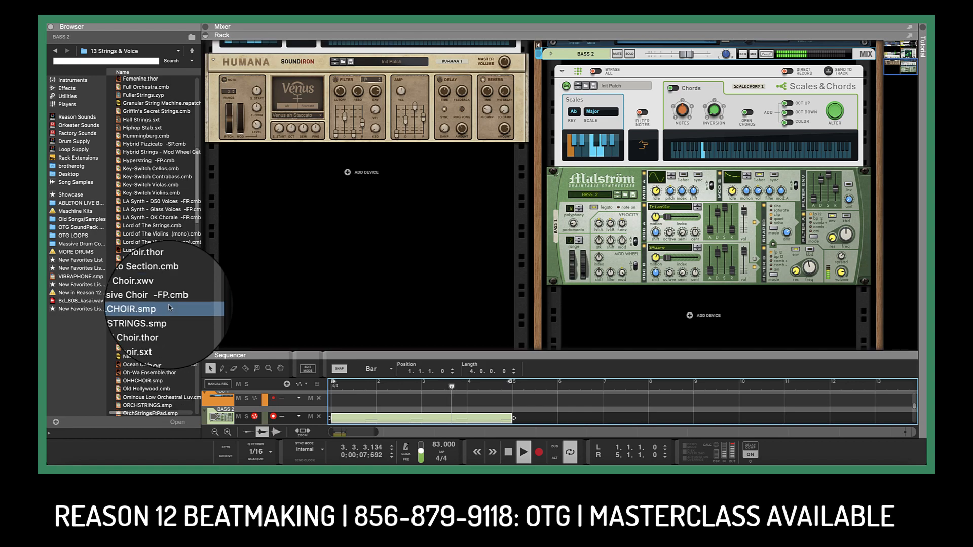
scroll(170, 308, up, 9)
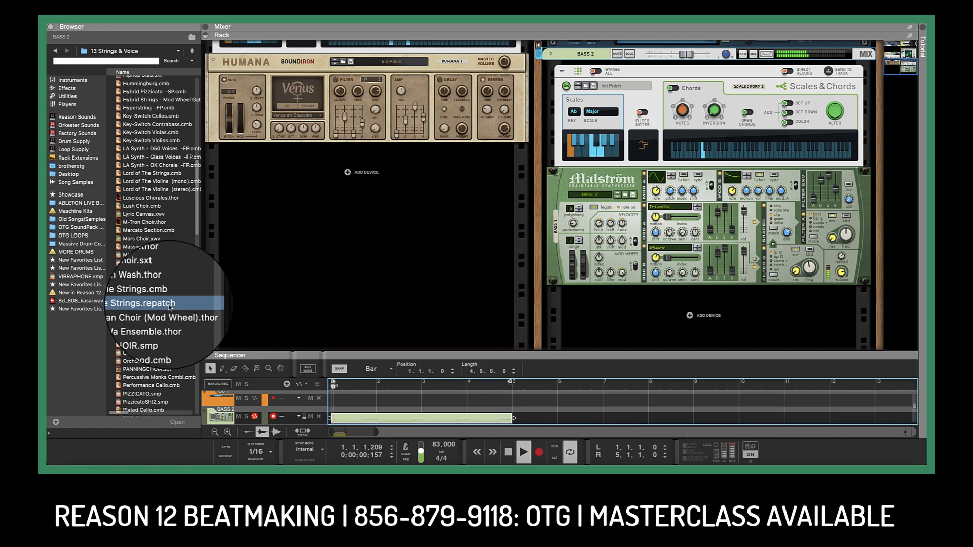
drag(158, 391, 359, 273)
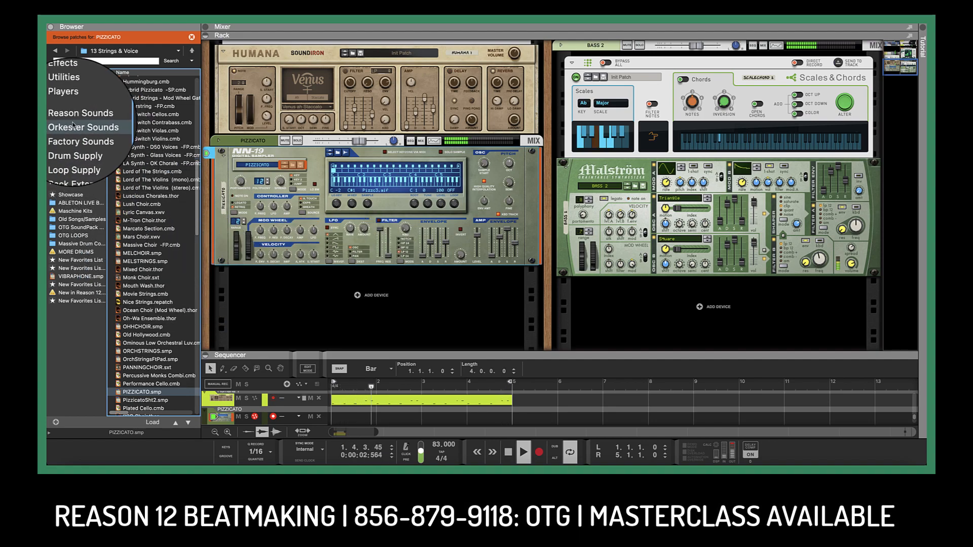
Step: Add a Scales & Chords player to the PIZZICATO instrument, with the key set to Ab and chords switched off
click(71, 106)
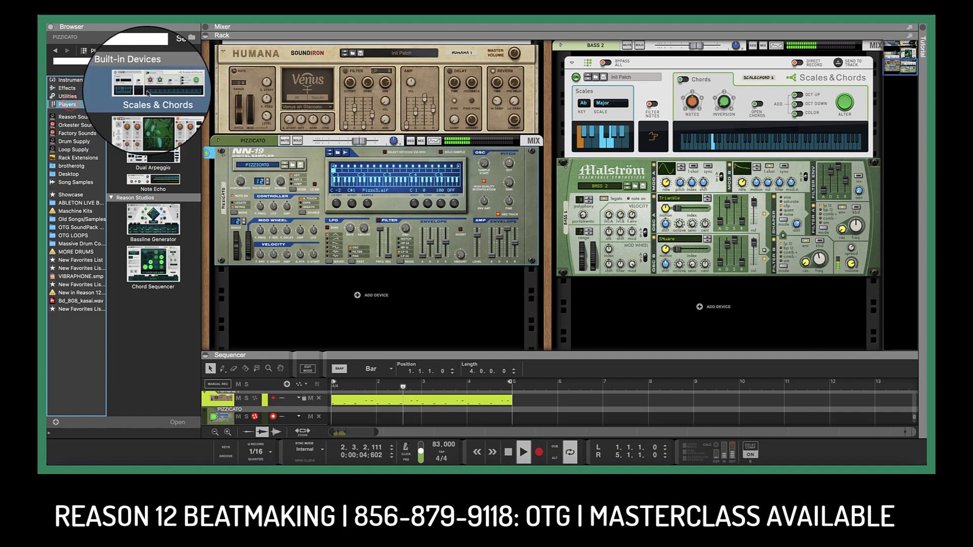
mouse_move(153, 88)
mouse_down()
mouse_move(230, 114)
mouse_move(291, 165)
mouse_up()
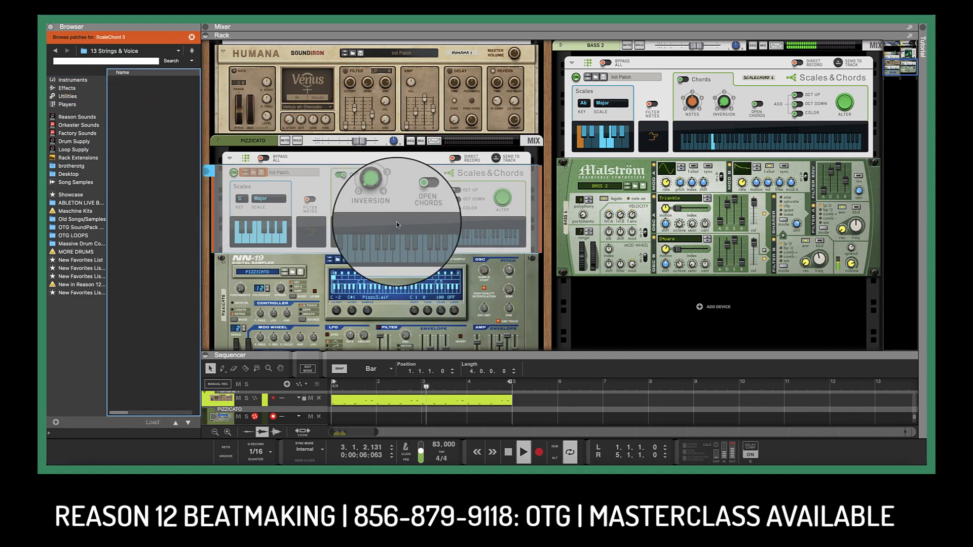
click(258, 202)
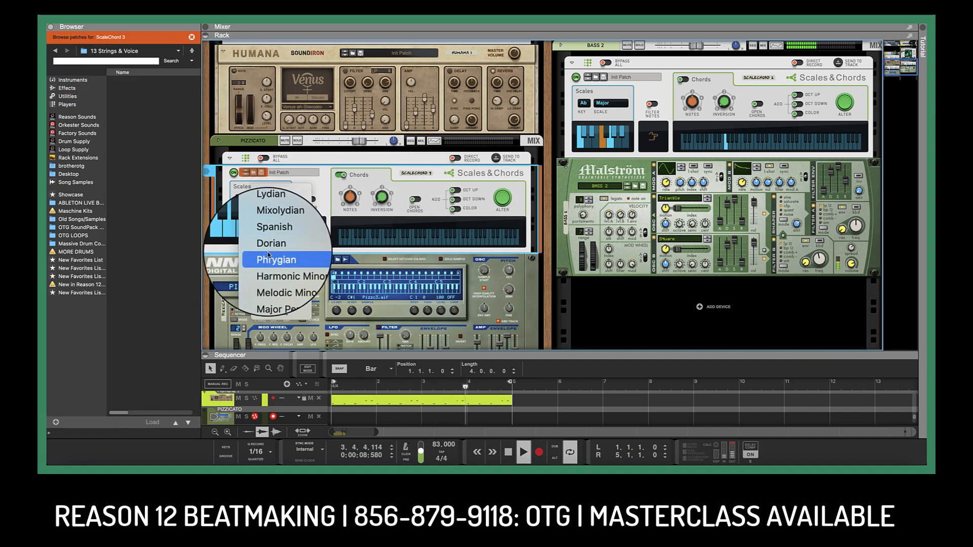
click(241, 201)
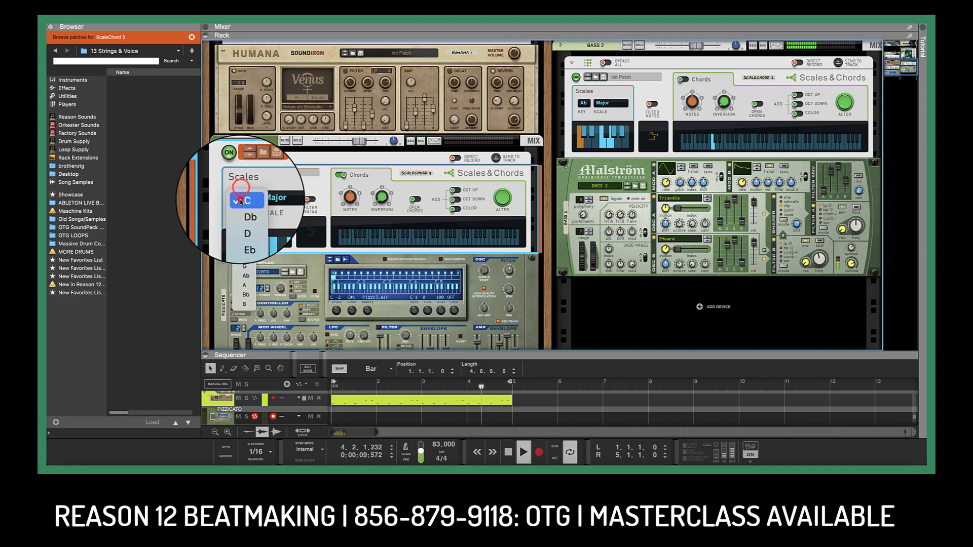
click(246, 276)
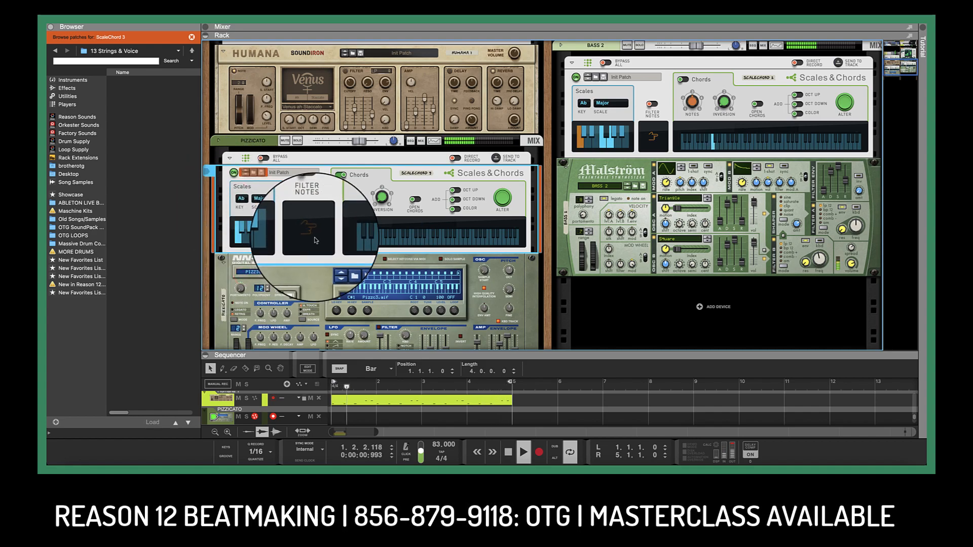
click(340, 174)
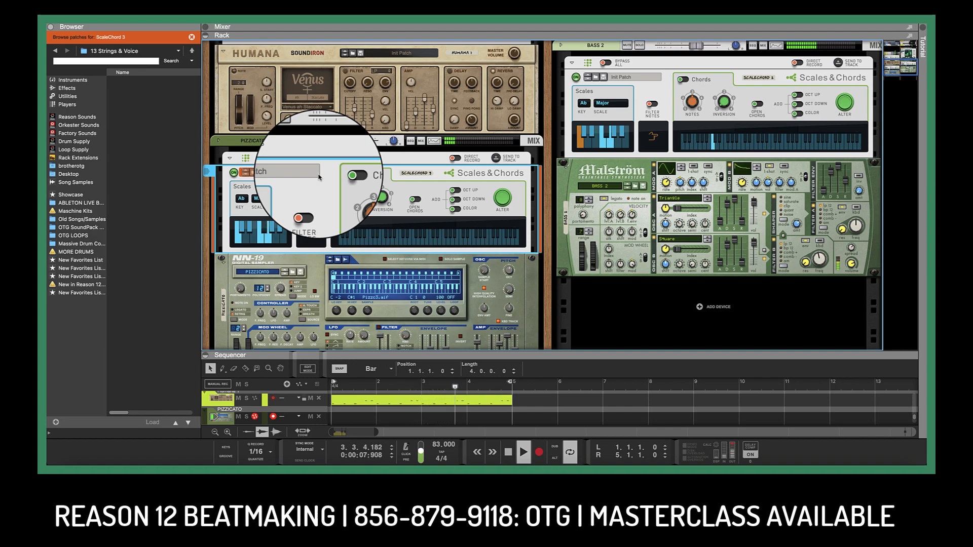
Step: Lower the PIZZICATO mix channel level to balance it against the other parts
click(345, 142)
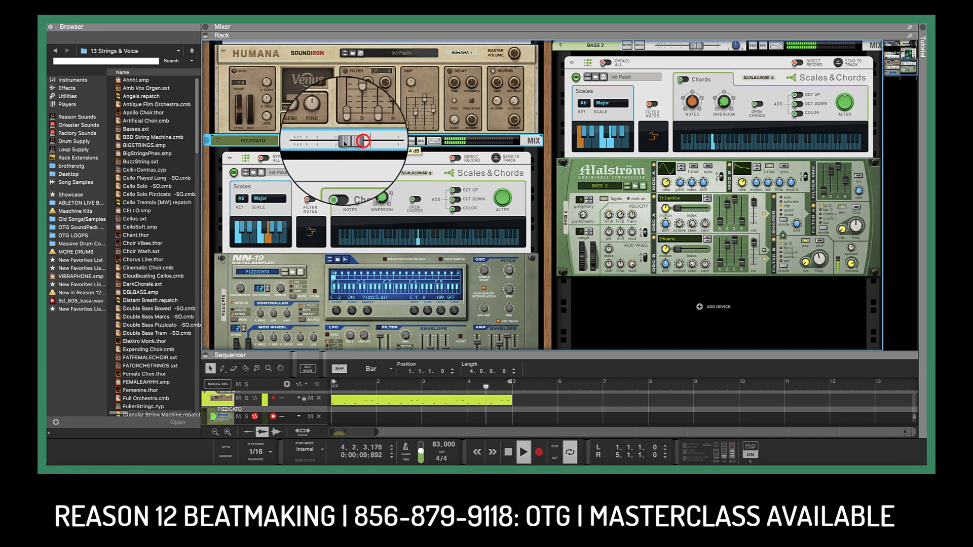
scroll(337, 217, down, 3)
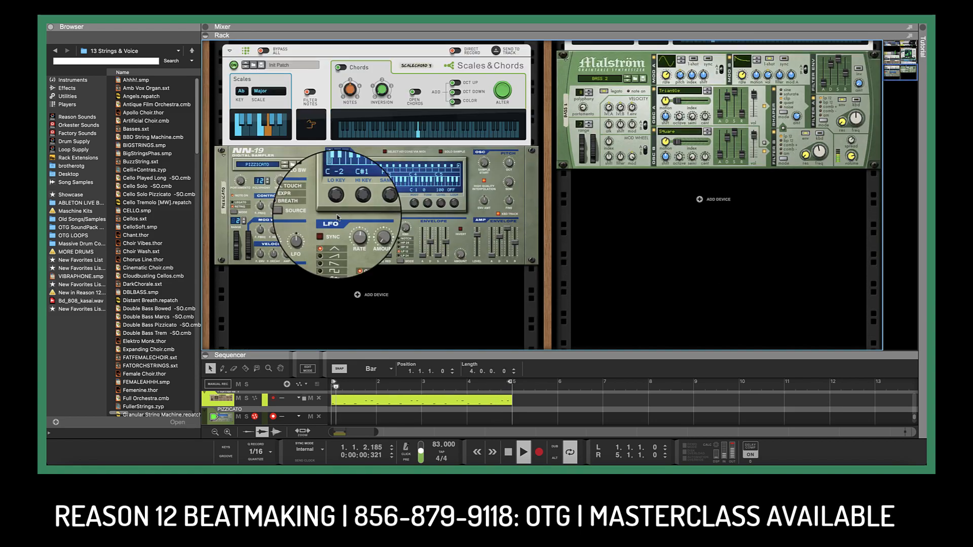
scroll(337, 216, up, 4)
click(338, 184)
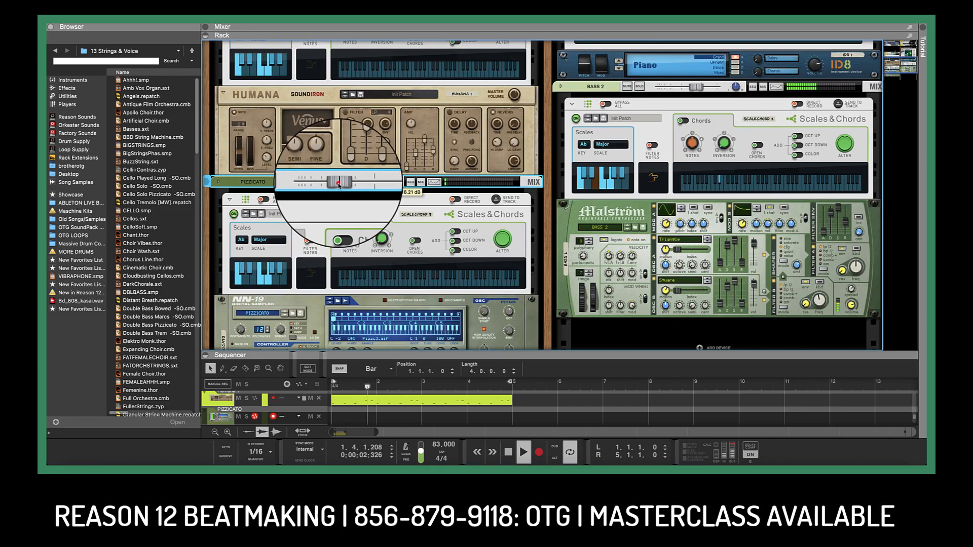
drag(338, 184, 341, 187)
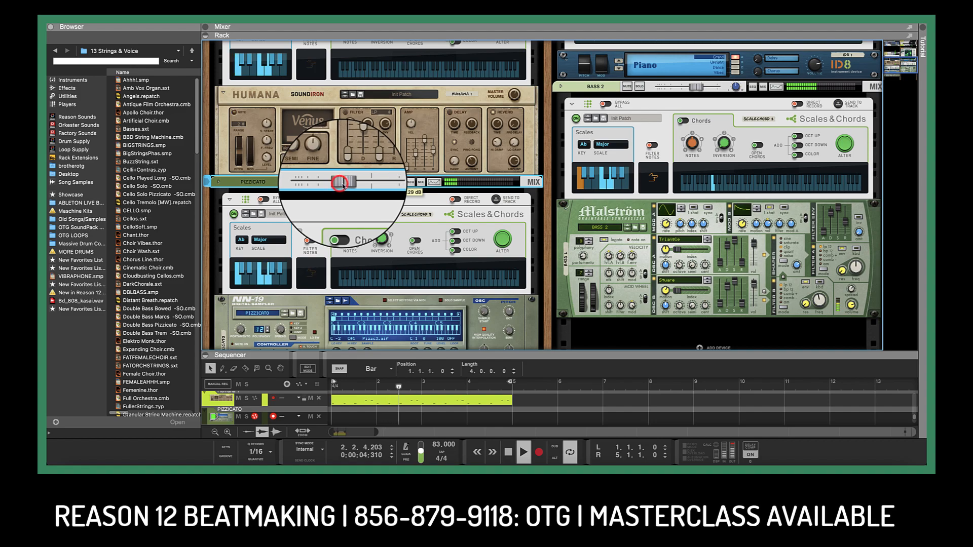
scroll(343, 232, down, 1)
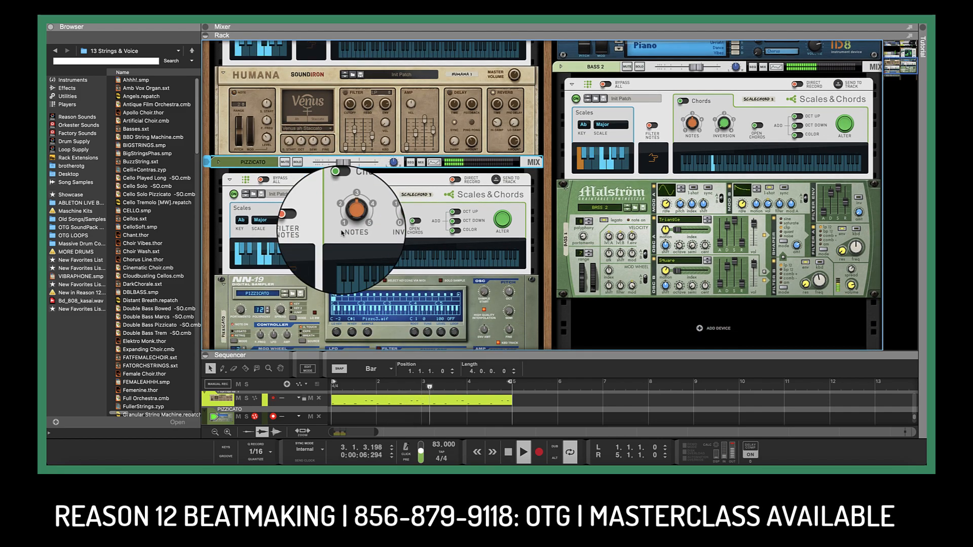
click(349, 166)
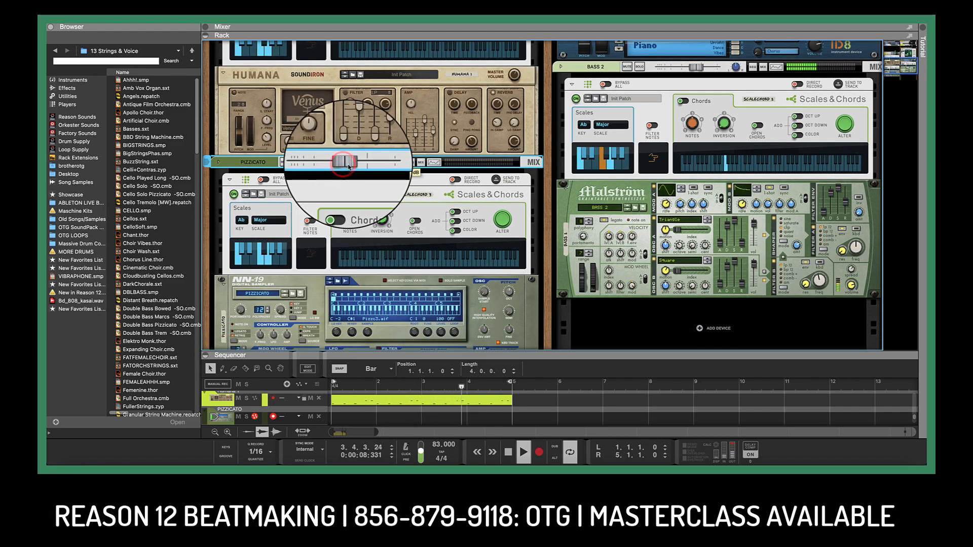
click(348, 168)
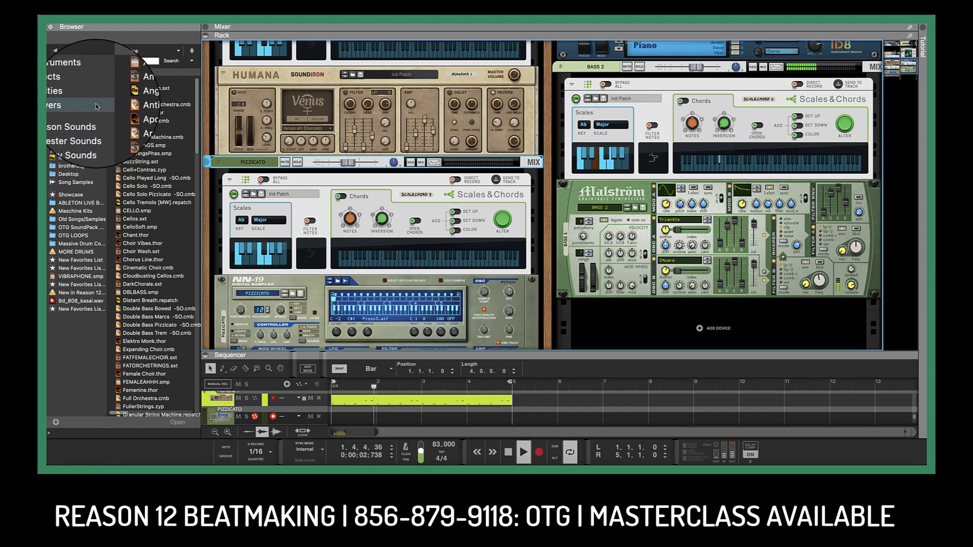
Step: Add an RV7000 MkII Reverb below the PIZZICATO NN-19 sampler and reduce its dry/wet mix to about 38
click(67, 89)
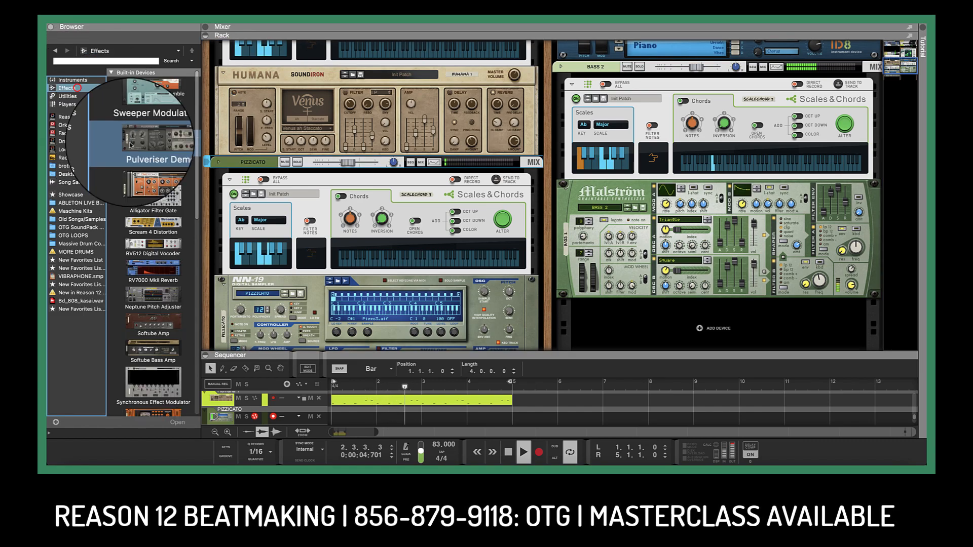
drag(160, 282, 360, 308)
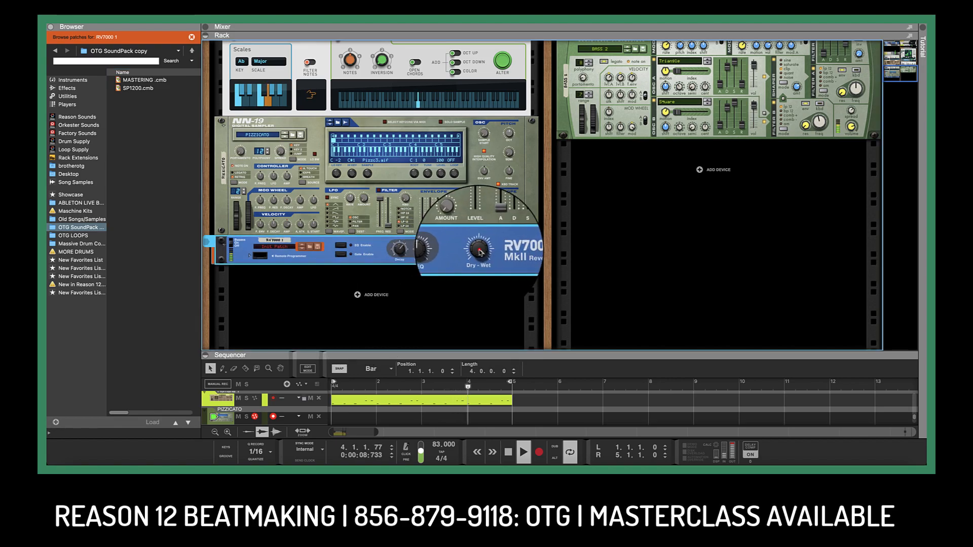
drag(479, 250, 483, 282)
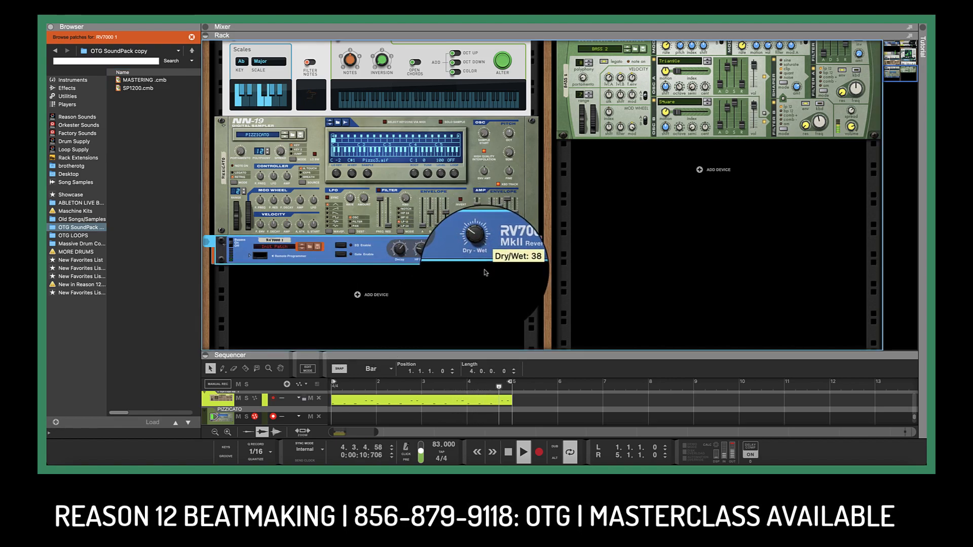
Step: Fine-tune the PIZZICATO mix channel level with the reverb in place
scroll(408, 167, up, 3)
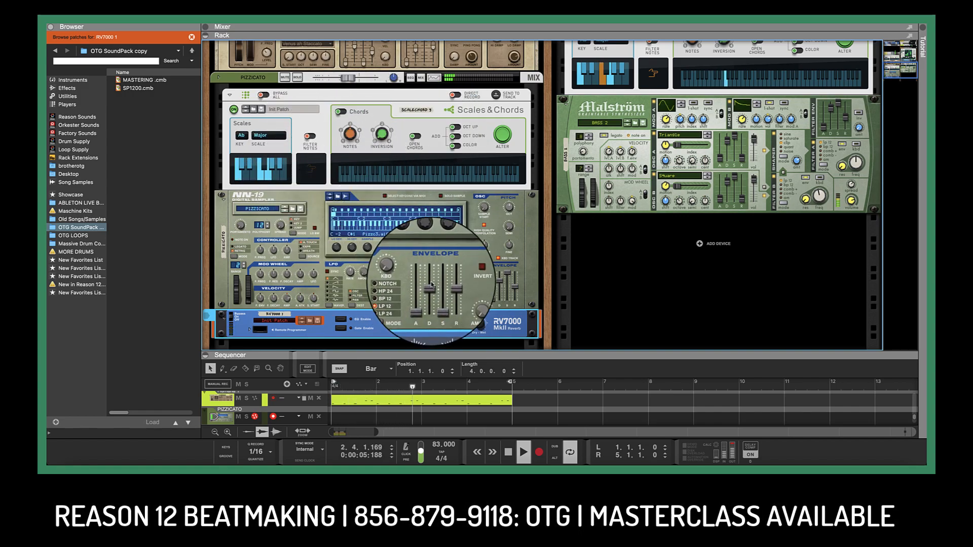
scroll(432, 285, down, 1)
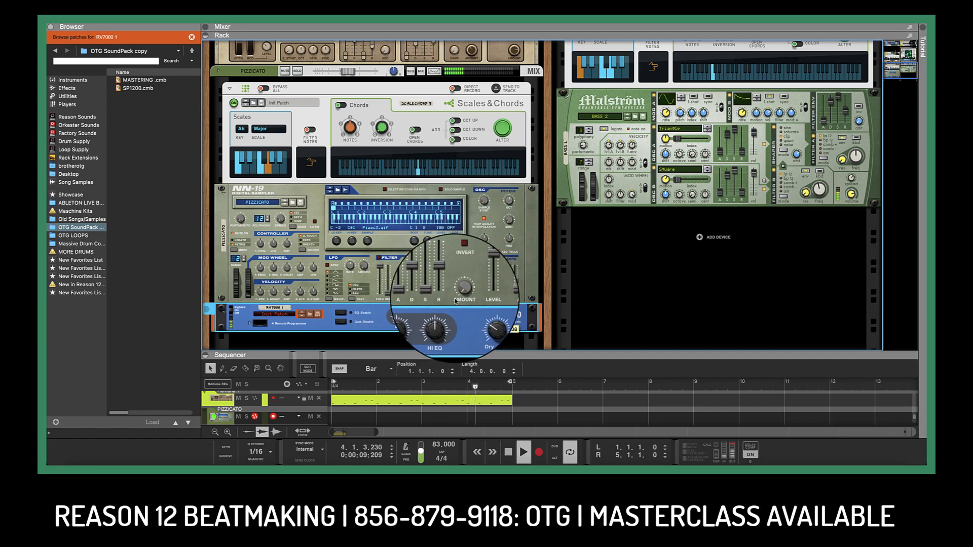
scroll(393, 216, up, 4)
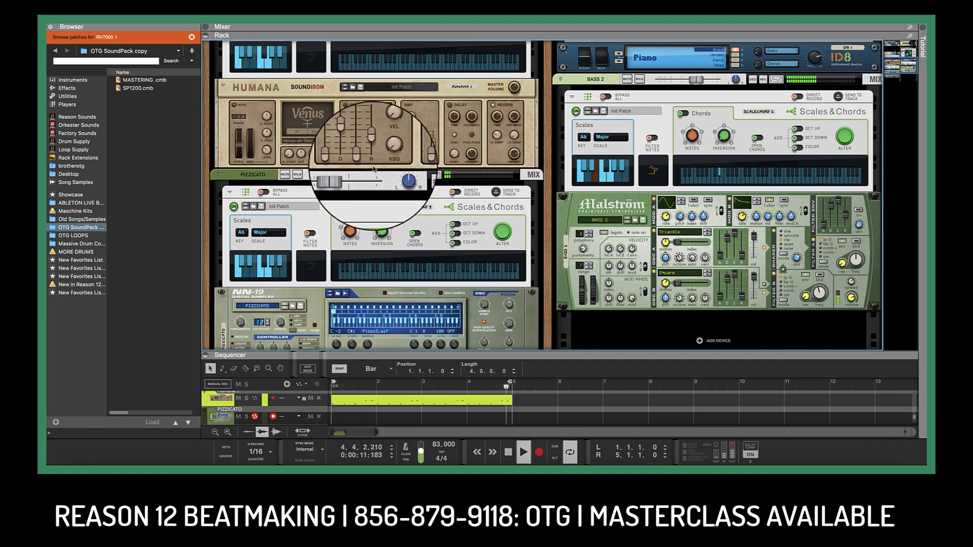
click(349, 174)
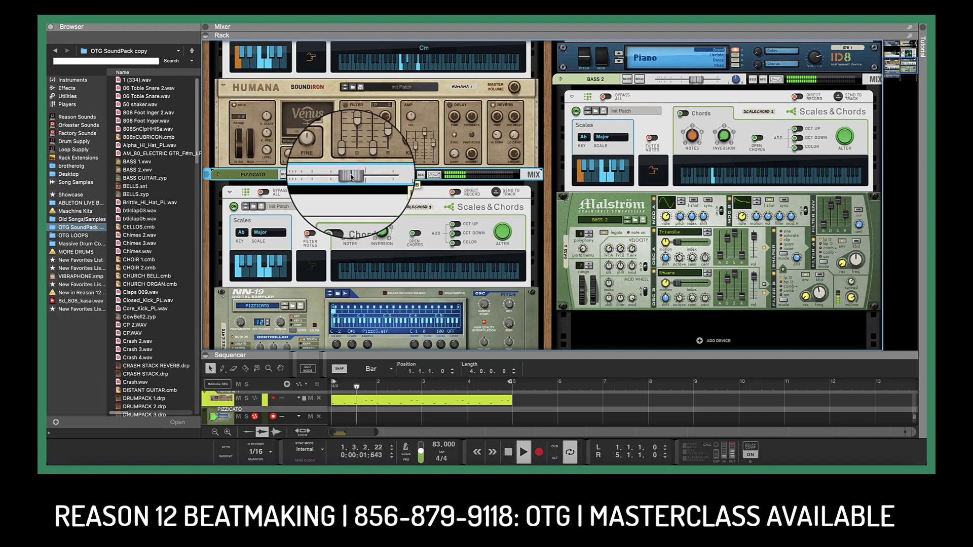
Step: Record a four-bar plucked string part on the PIZZICATO track and end the recording
scroll(425, 259, down, 5)
scroll(424, 260, down, 2)
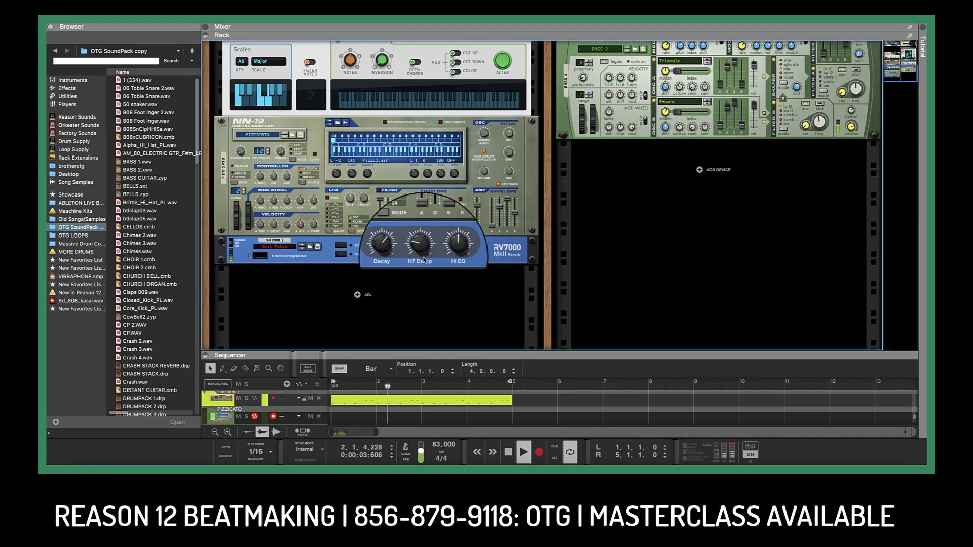
click(539, 452)
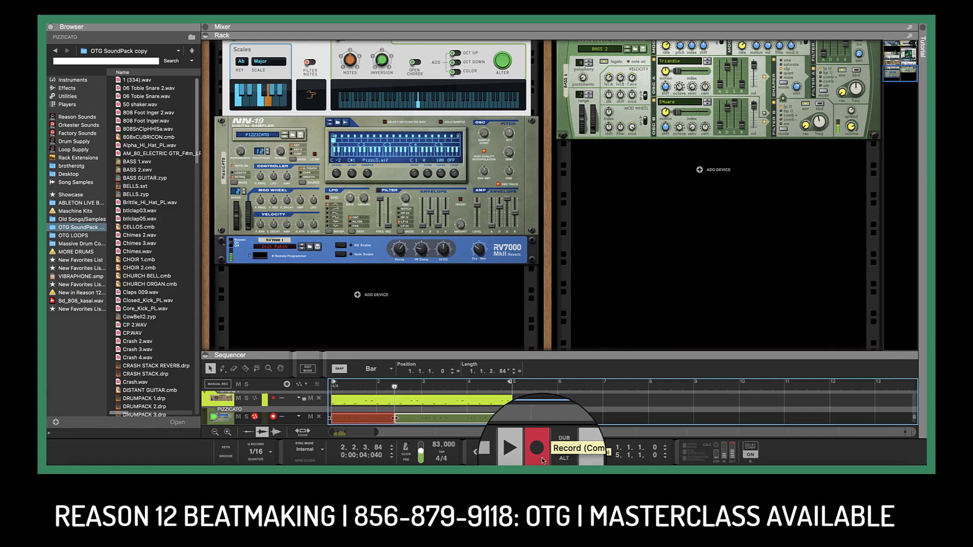
click(542, 458)
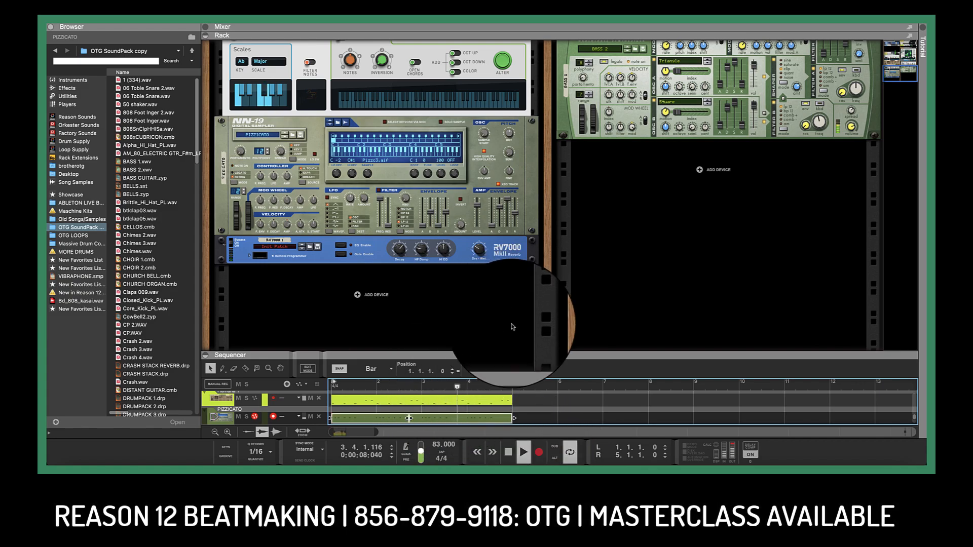
Step: Stop playback and send the Chord Sequencer's chord pattern to the ID8 1 track over the four-bar loop
drag(415, 353, 484, 46)
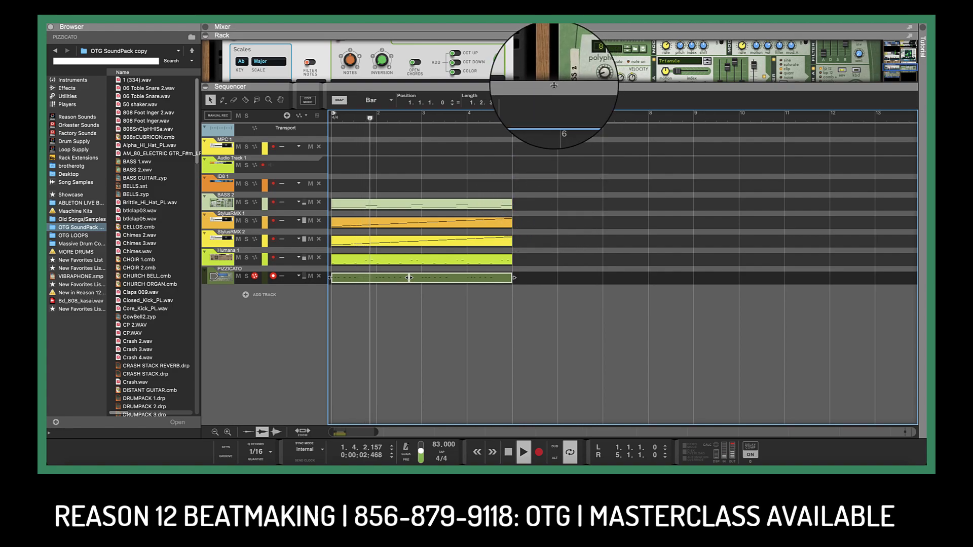
drag(560, 85, 556, 292)
scroll(601, 205, up, 5)
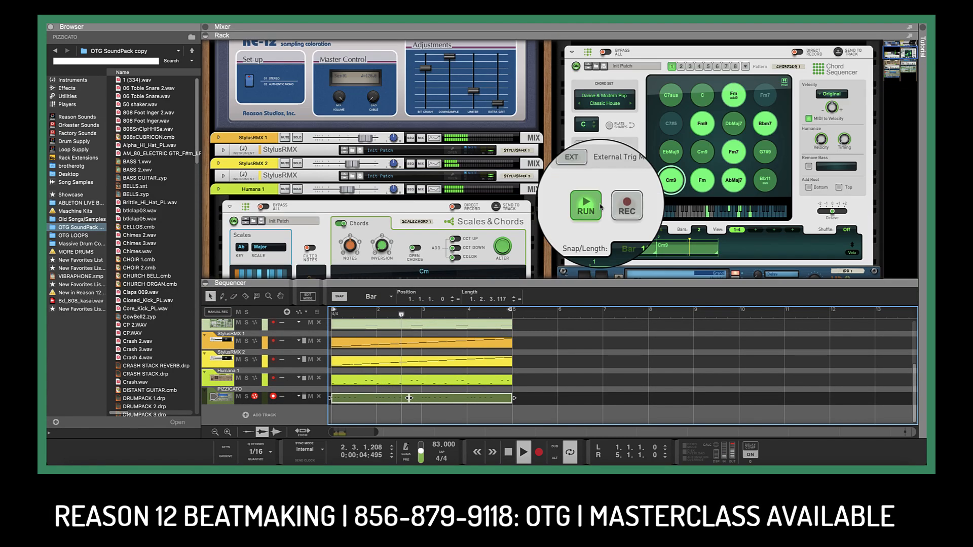
key(space)
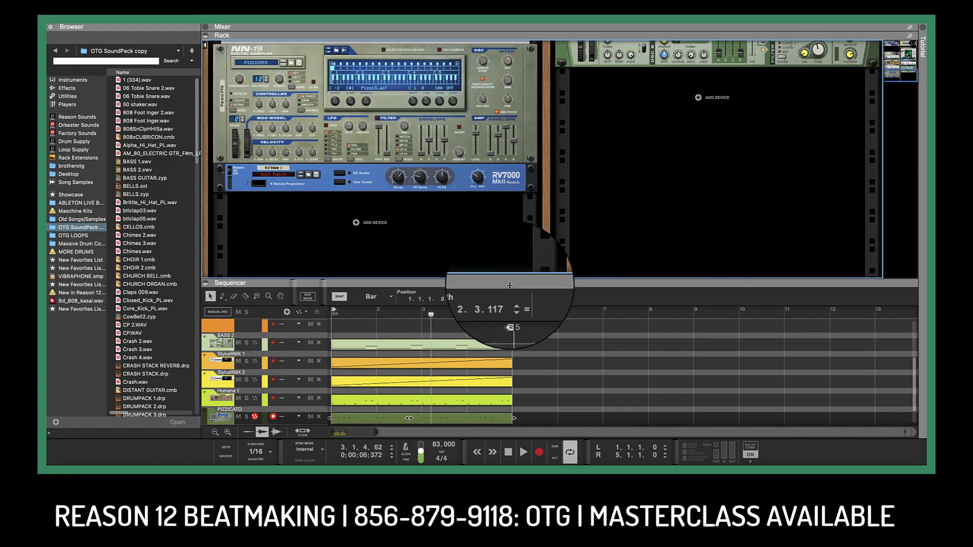
Step: Copy all clips of the four-bar loop and paste them repeatedly end to end until the arrangement reaches bar 49
drag(517, 281, 517, 85)
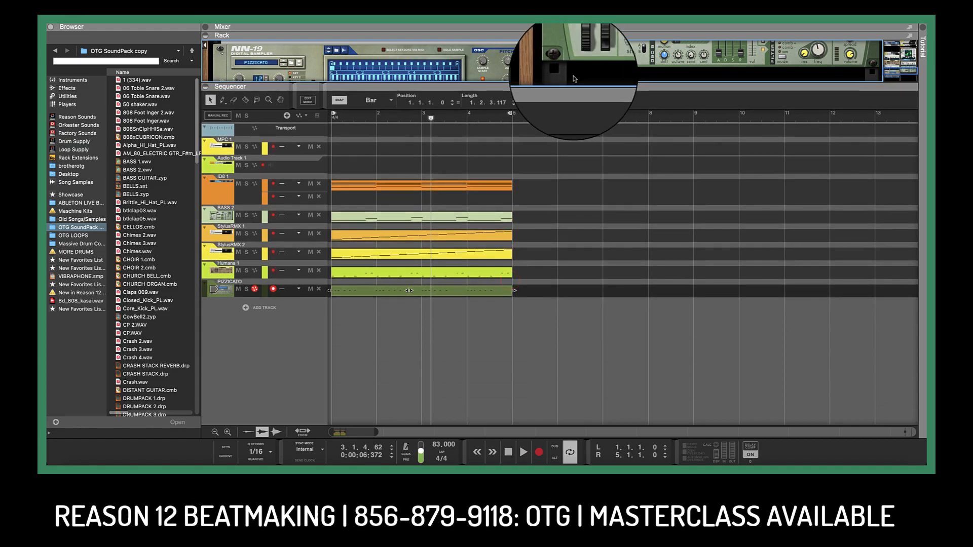
click(534, 188)
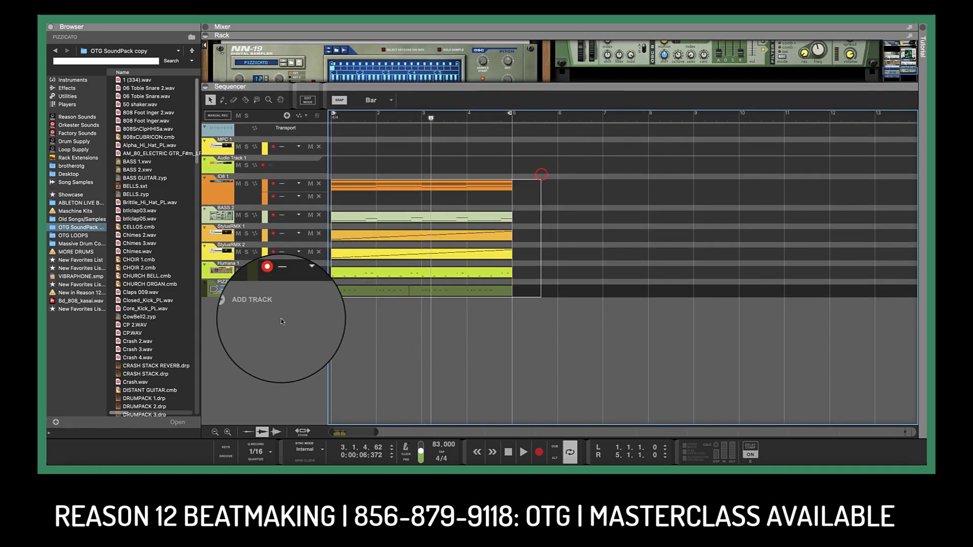
key(ctrl+a)
key(super+c)
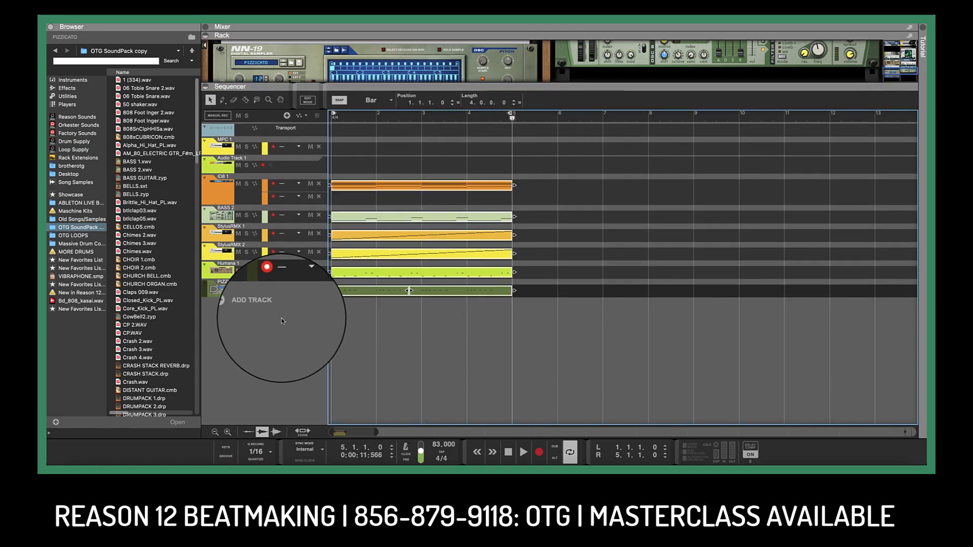
key(super+v)
key(super+v)
key(super+v)
key(super+v)
key(super+v)
key(super+v)
key(super+v)
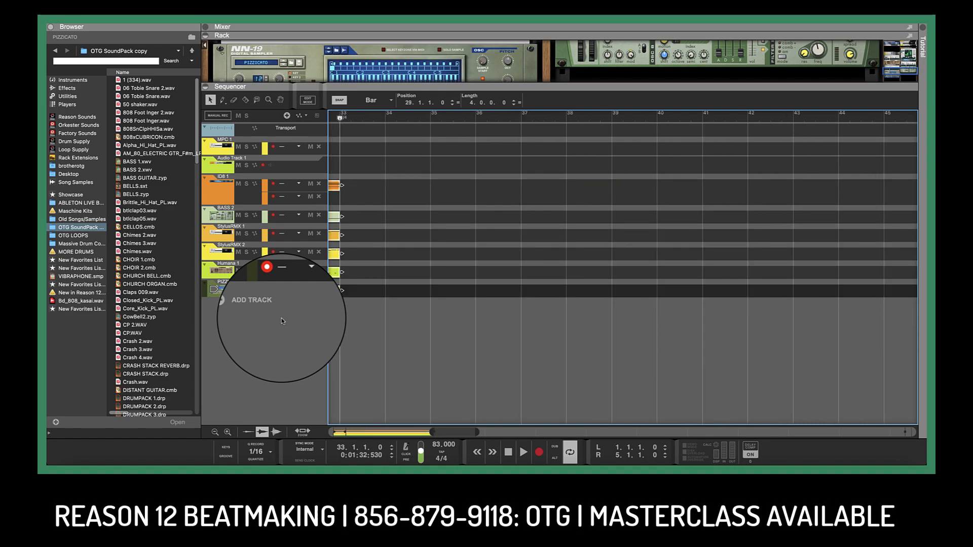
key(super+v)
key(super+v)
key(super+v)
key(super+v)
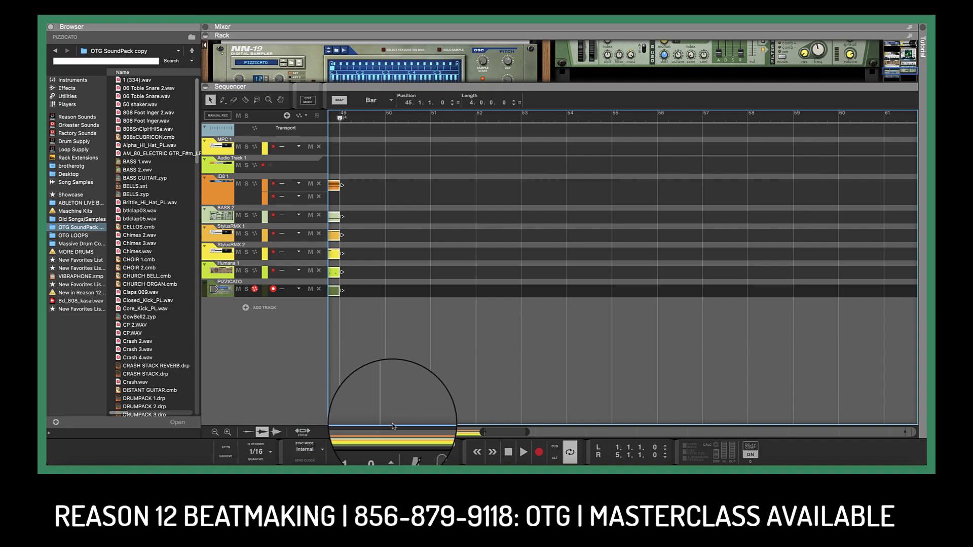
Step: Set the snap value to 1/2, extend the loop's right locator to 49.3.1.0 and return the song position to the start
drag(483, 431, 332, 421)
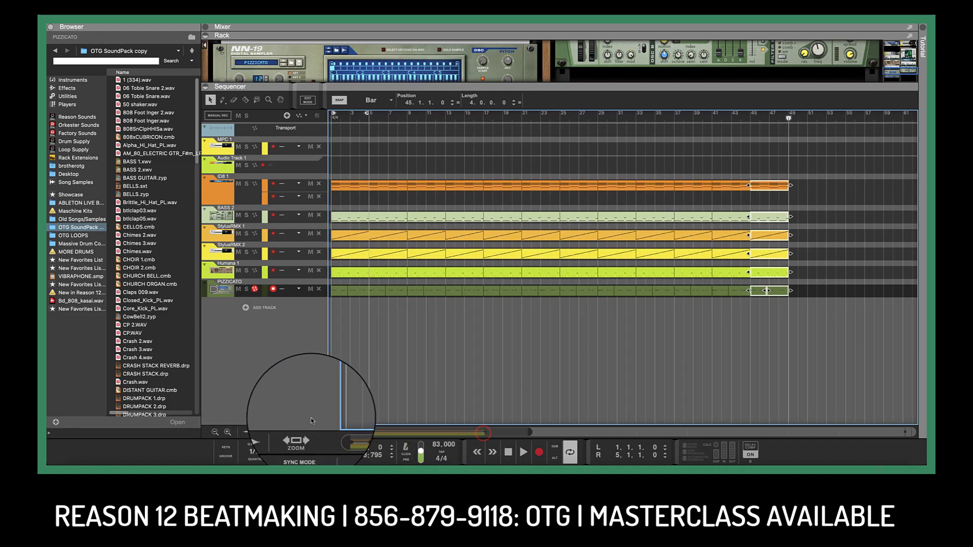
drag(368, 117, 789, 145)
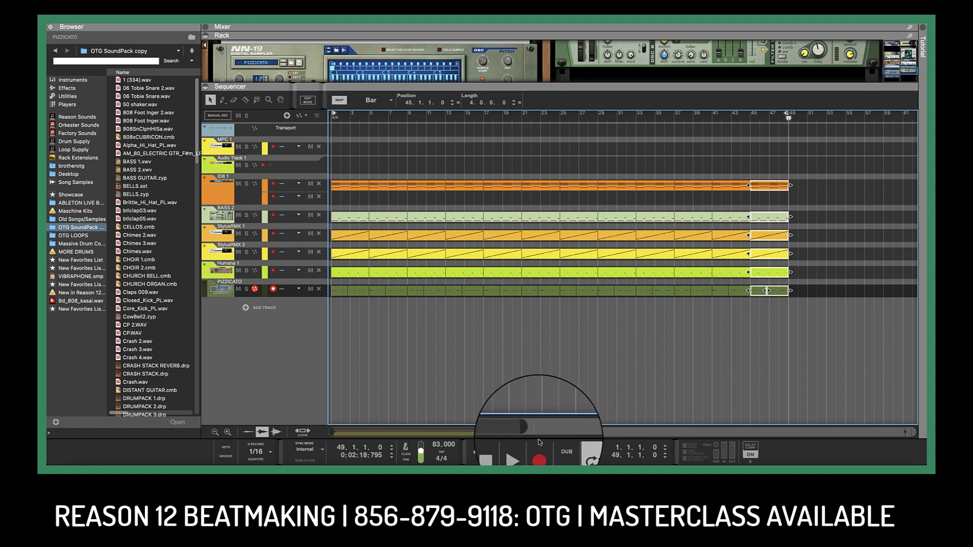
click(383, 100)
click(378, 120)
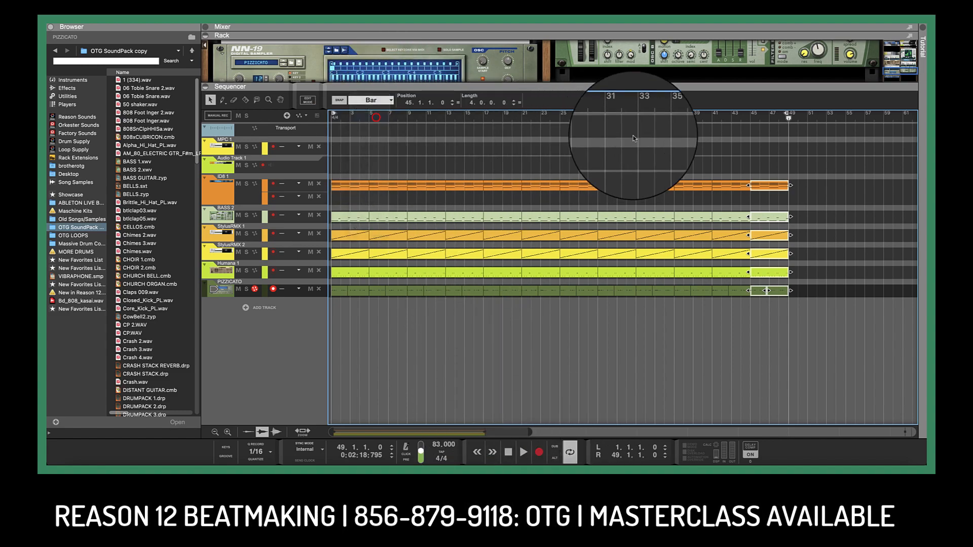
mouse_move(788, 118)
mouse_down()
mouse_move(490, 163)
mouse_move(335, 202)
mouse_up()
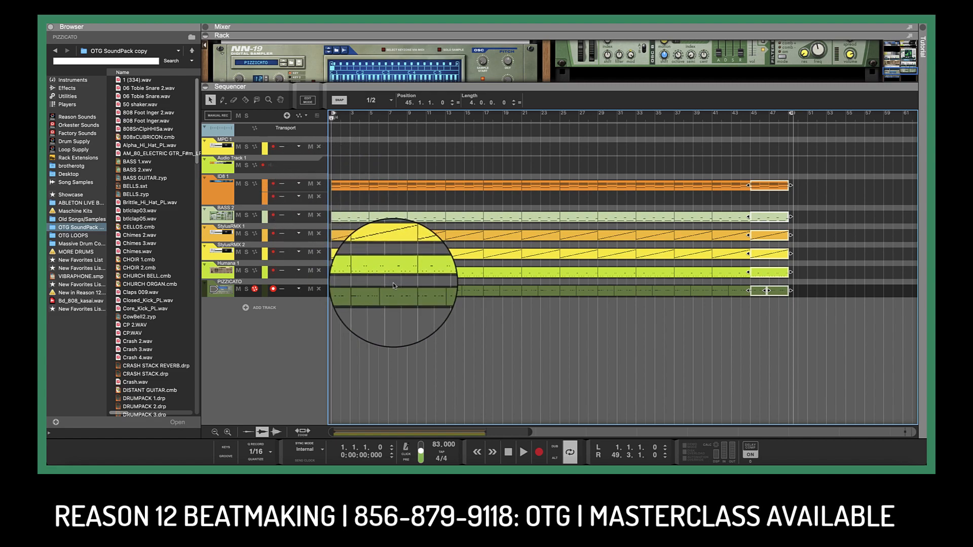
Step: Delete the StylusRMX 1 and PIZZICATO clips in the first four bars of the arrangement
click(340, 236)
click(350, 238)
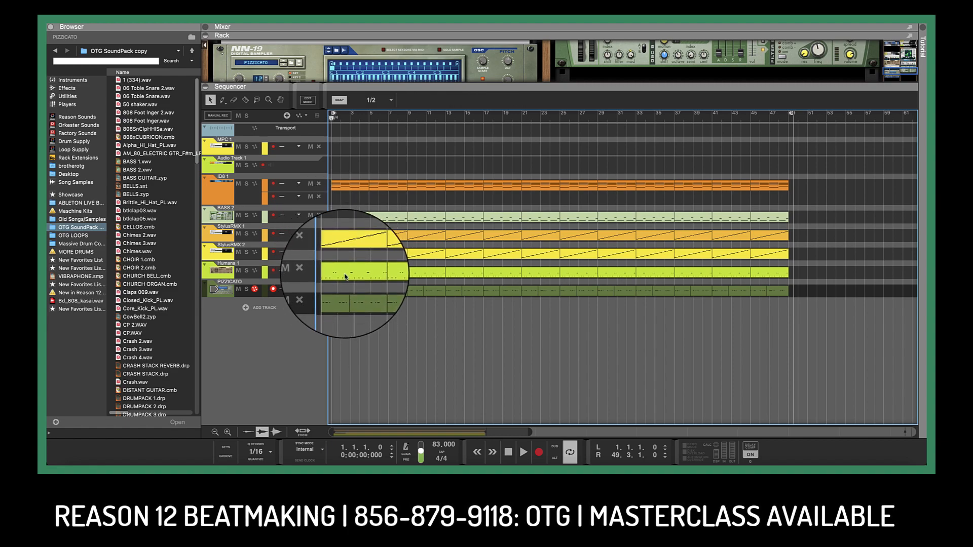
drag(355, 293, 369, 291)
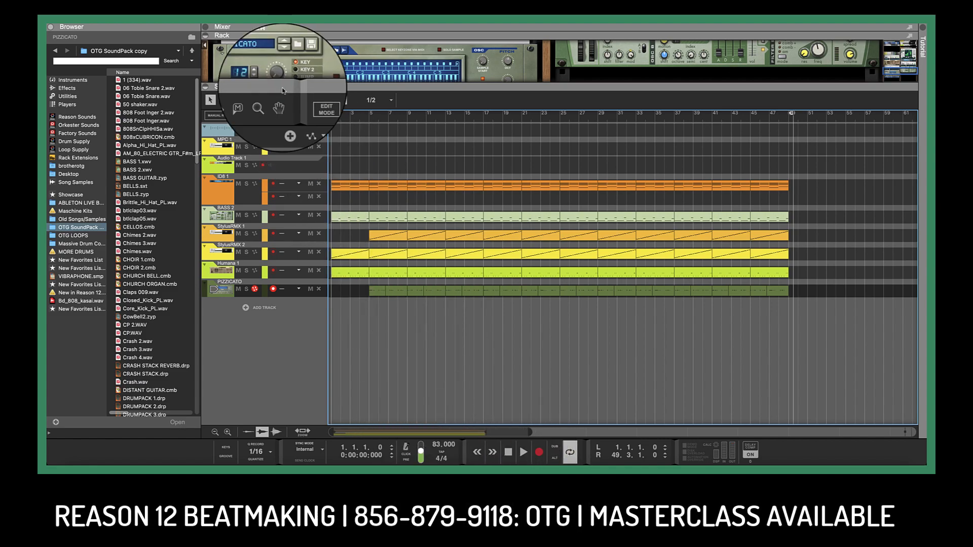
Step: Unfold StylusRMX 1 in the rack, open its plug-in to check the 68-Mosaic a groove during playback, and close it
drag(283, 91, 305, 314)
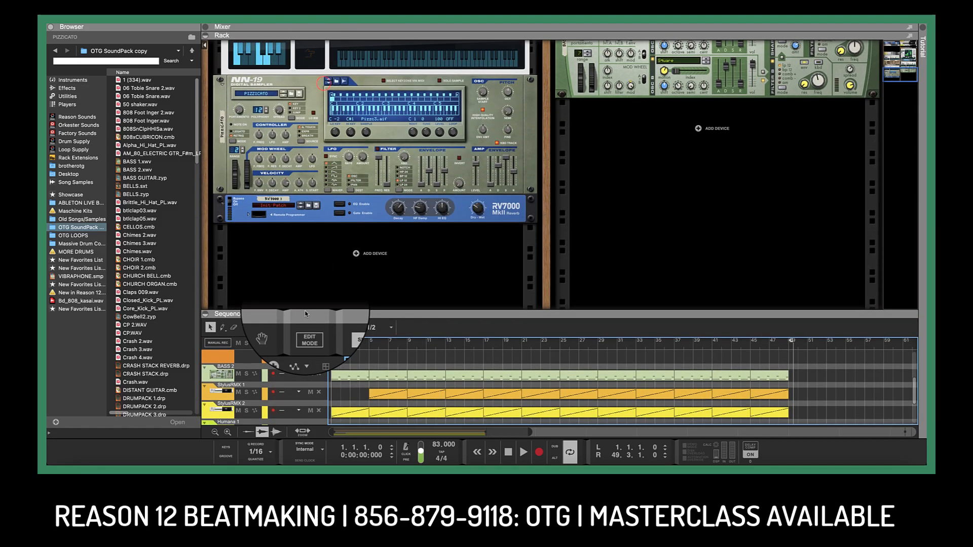
scroll(337, 177, up, 10)
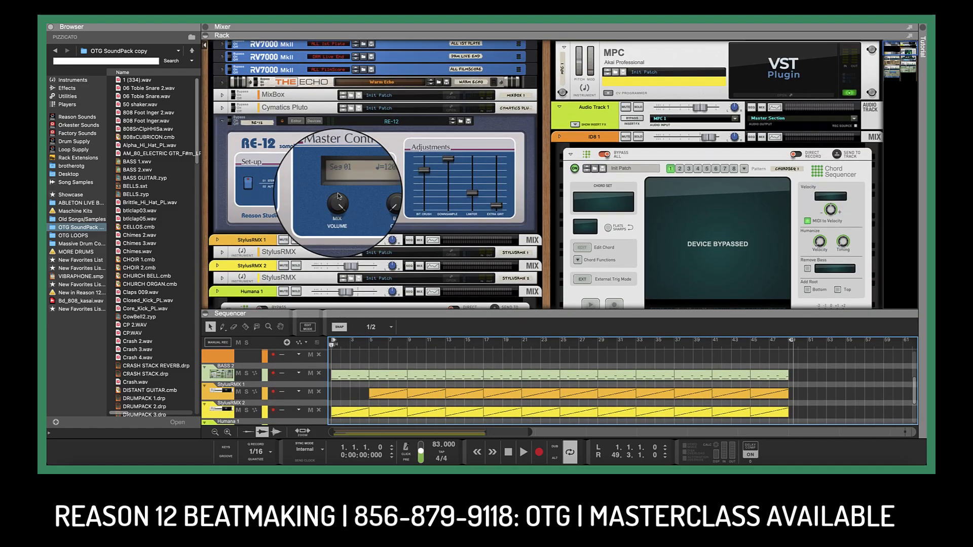
scroll(339, 196, down, 3)
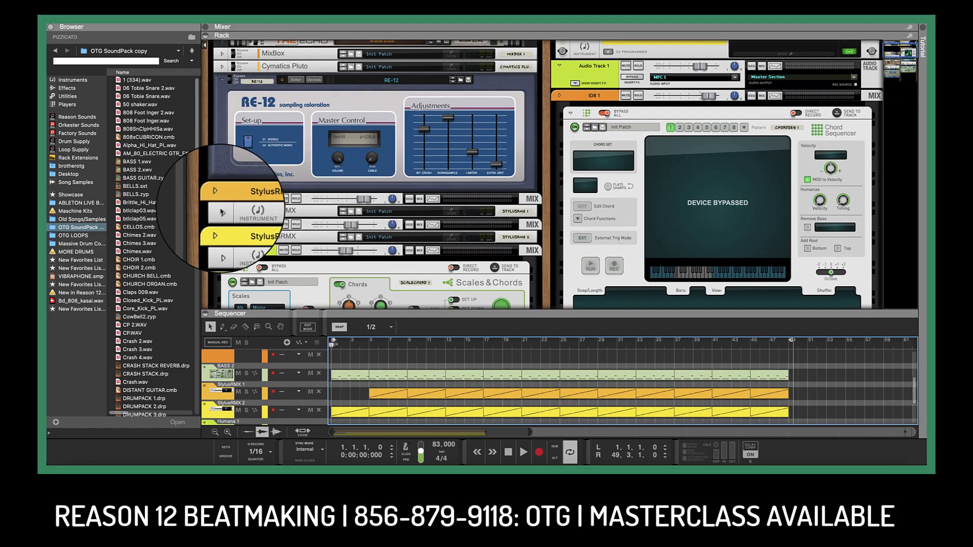
click(221, 212)
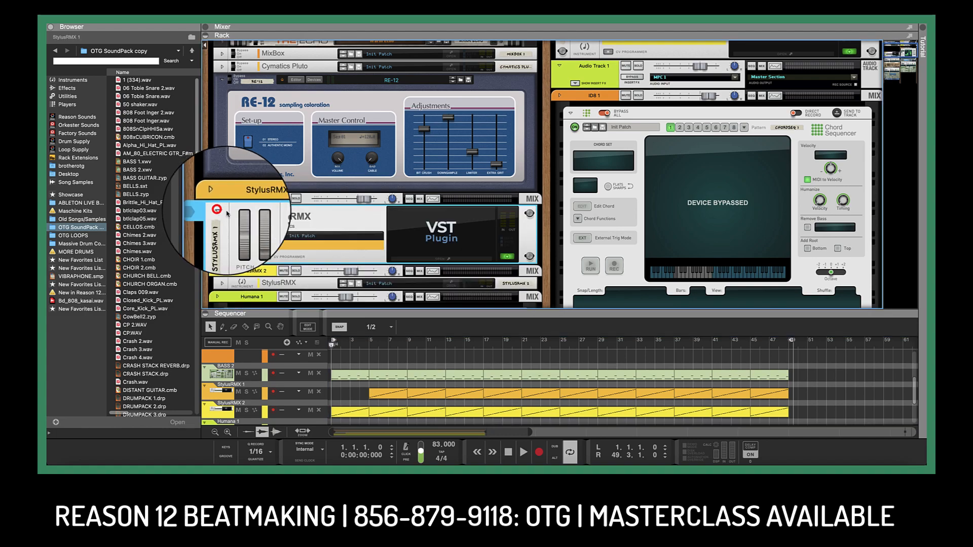
click(445, 263)
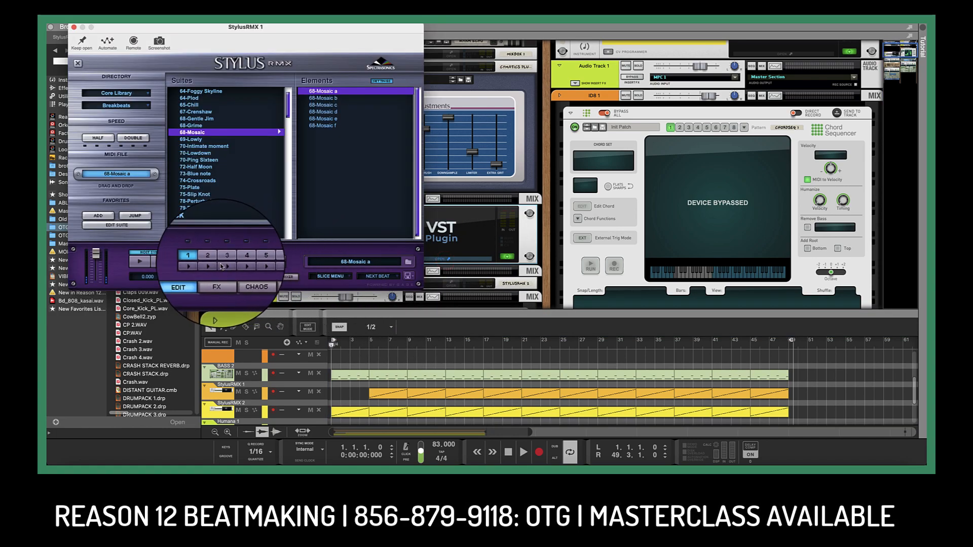
click(209, 268)
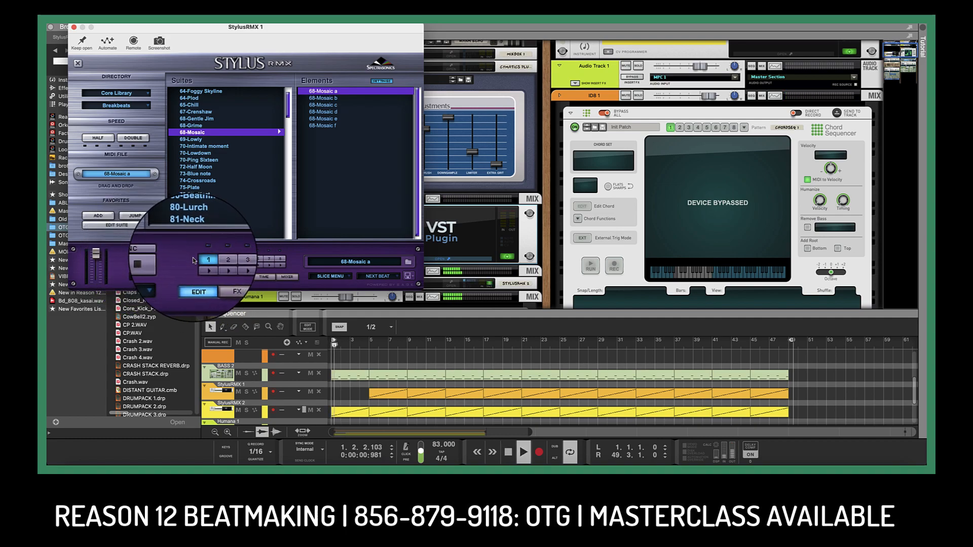
click(75, 28)
Step: Unfold StylusRMX 2 in the rack, open its plug-in to check the 85-Bongos 2 groove, and close it
scroll(407, 260, down, 3)
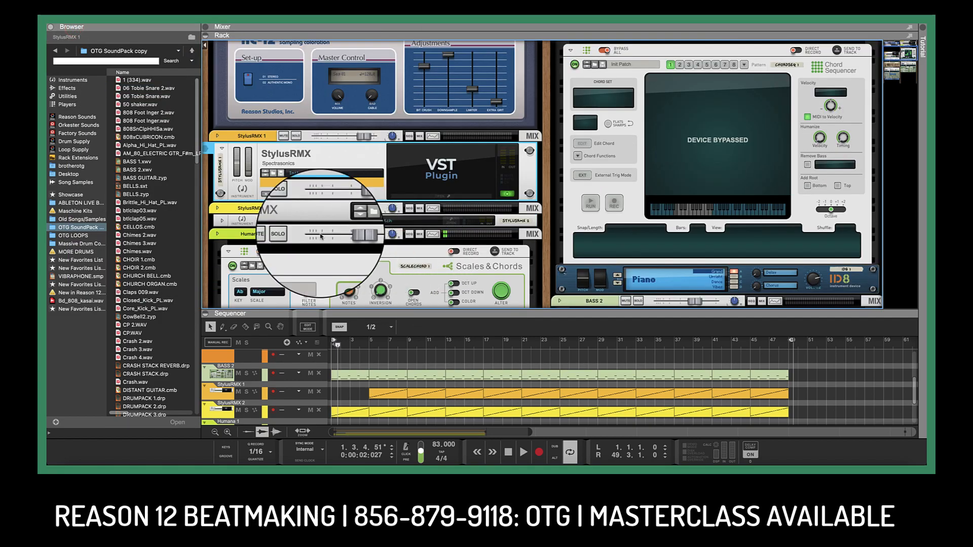
click(222, 221)
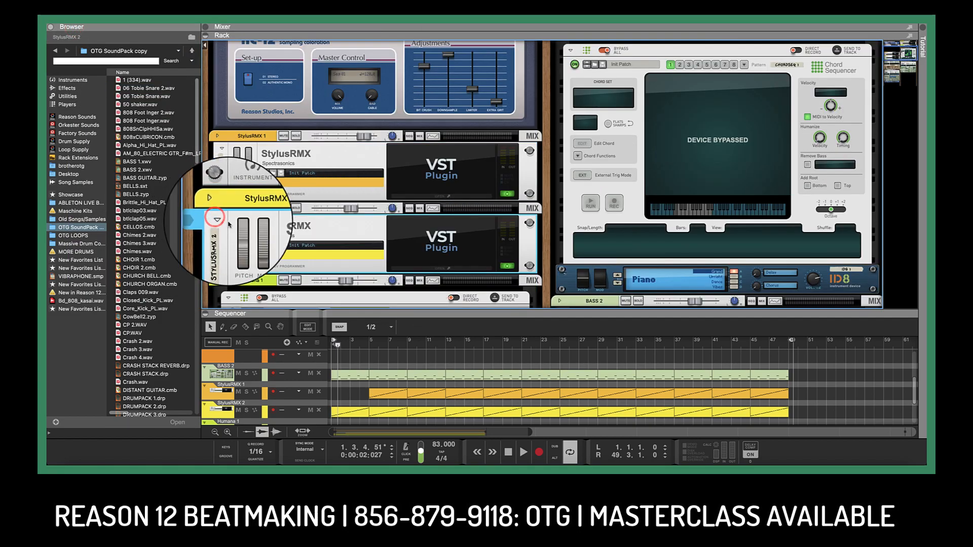
click(441, 267)
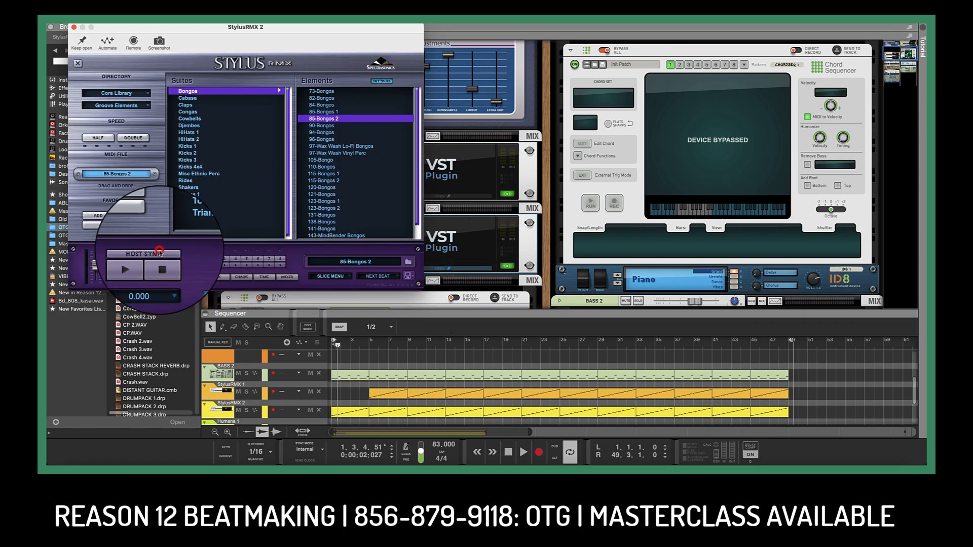
click(74, 28)
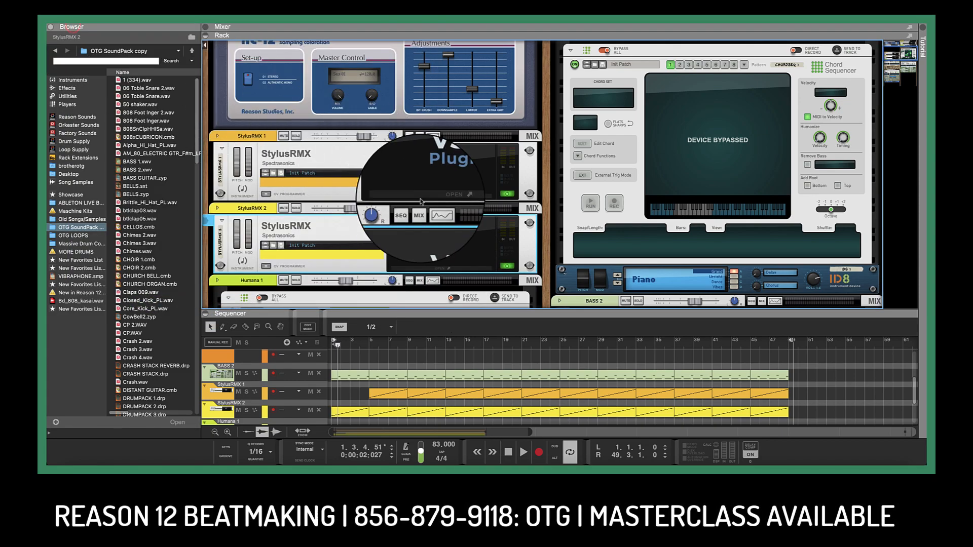
Step: Play the arrangement's opening with the sequencer enlarged and delete the StylusRMX 2 clip in bars 1 to 4
key(space)
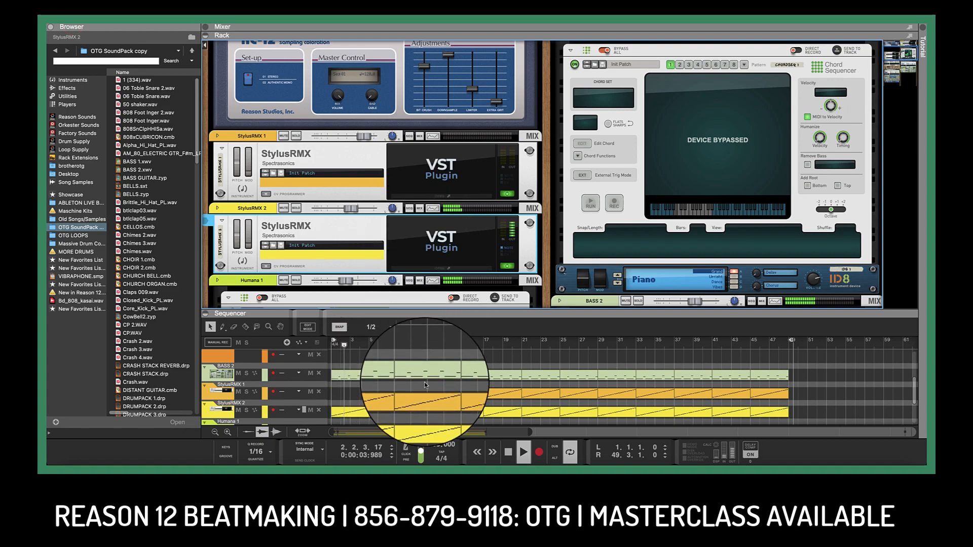
scroll(416, 355, down, 1)
drag(439, 310, 508, 113)
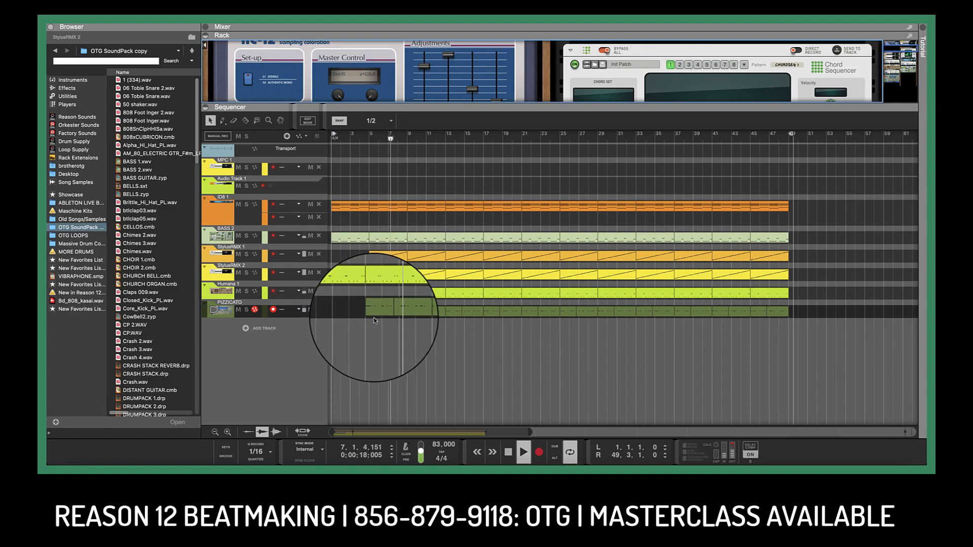
click(372, 305)
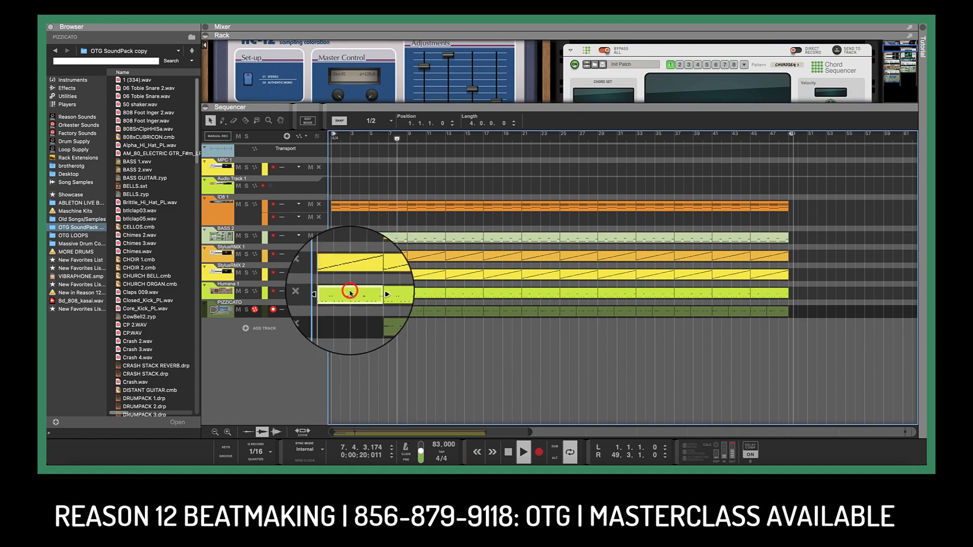
click(350, 293)
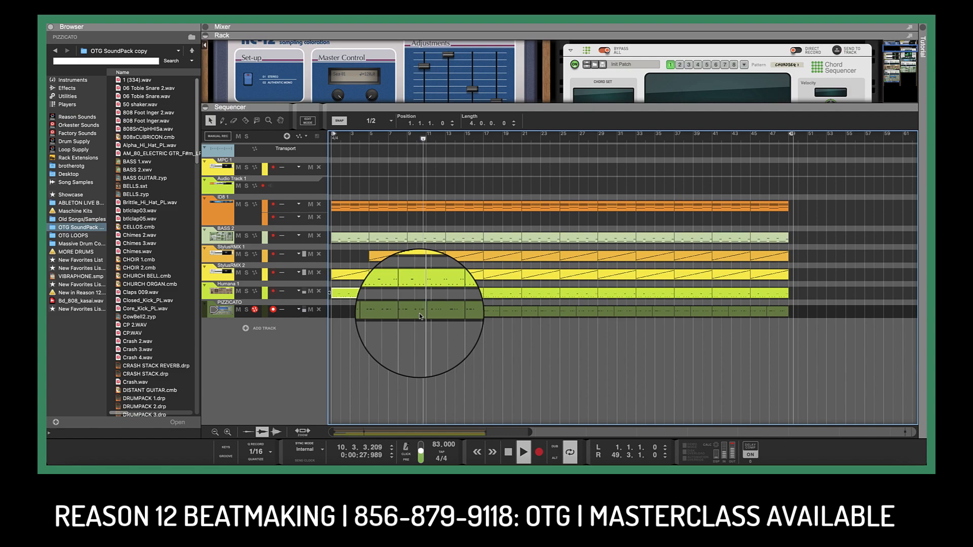
drag(427, 136, 304, 135)
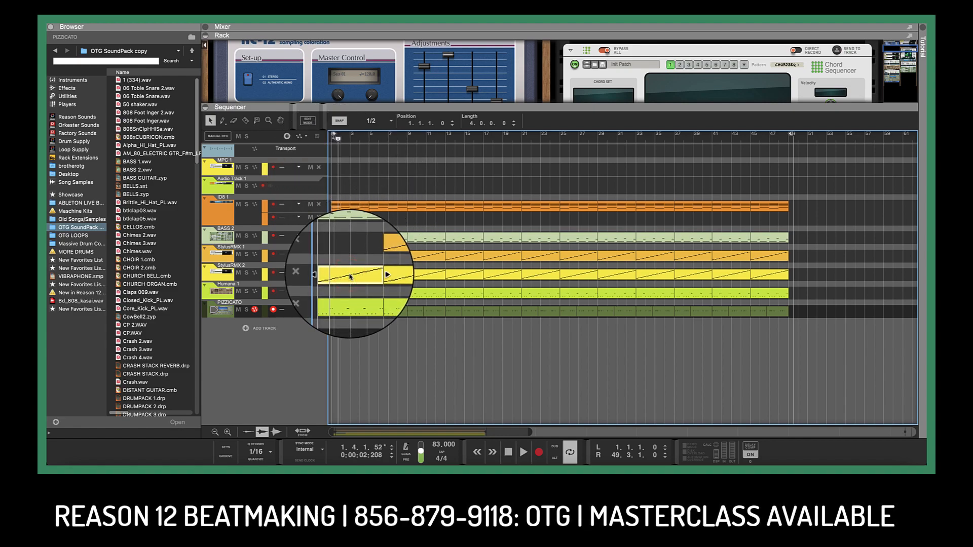
click(347, 137)
Step: Replay from the start and delete the Humana 1 clips across the first eight bars
drag(347, 140, 304, 138)
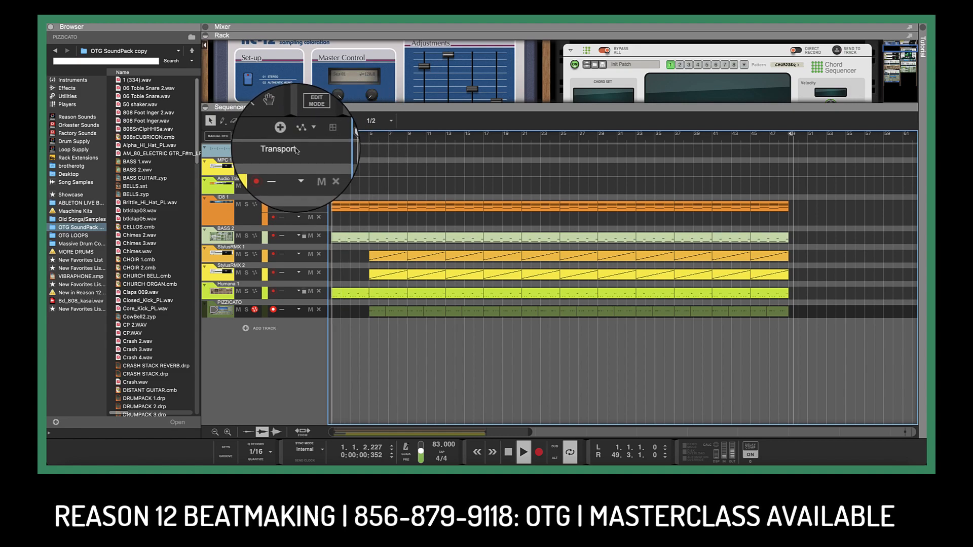
click(350, 293)
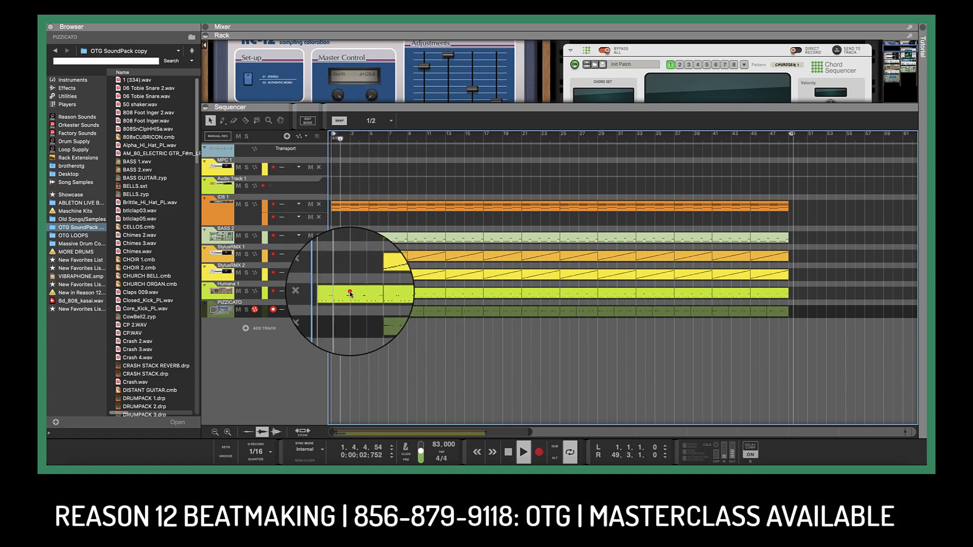
click(398, 296)
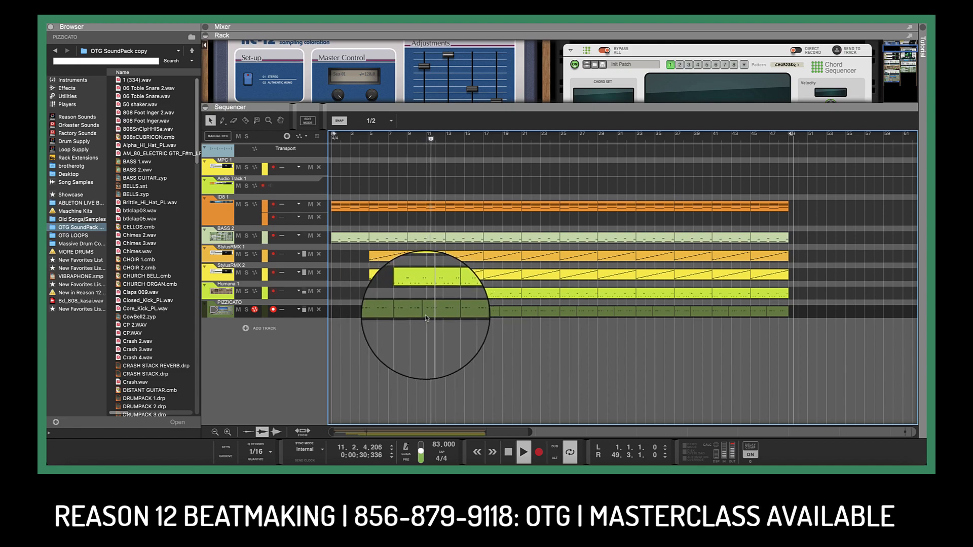
Step: Delete the Humana 1 and PIZZICATO clips between bar 13 and bar 21 while the arrangement plays
click(453, 298)
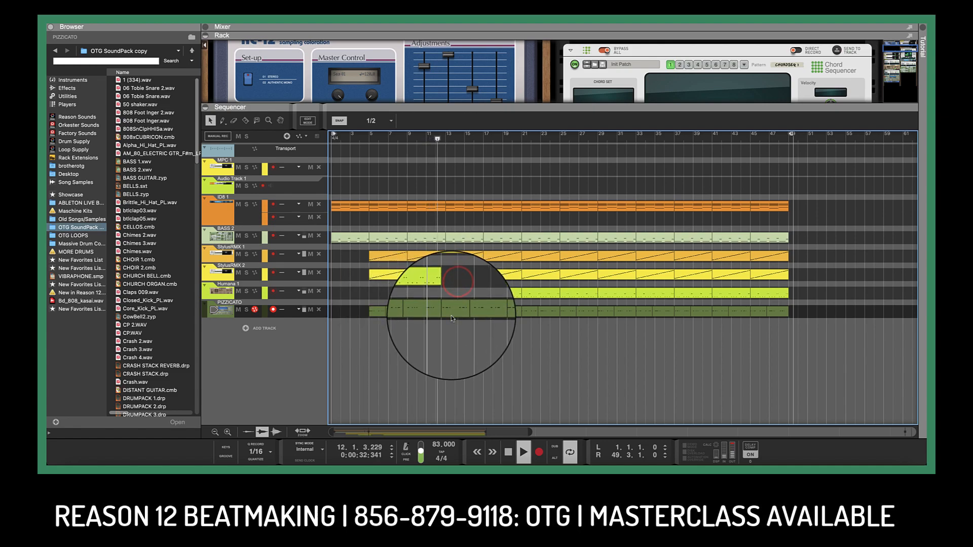
click(463, 311)
key(Delete)
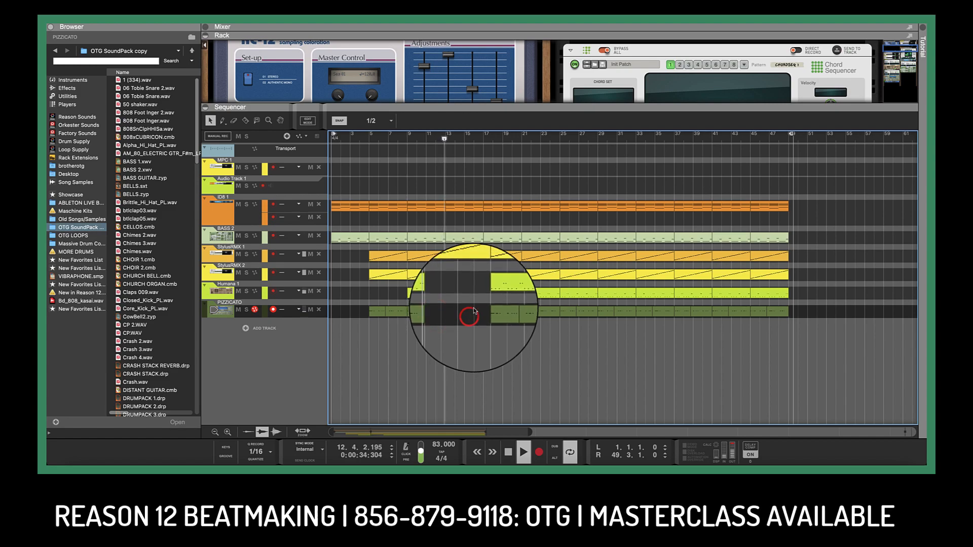
click(486, 292)
key(Delete)
click(484, 312)
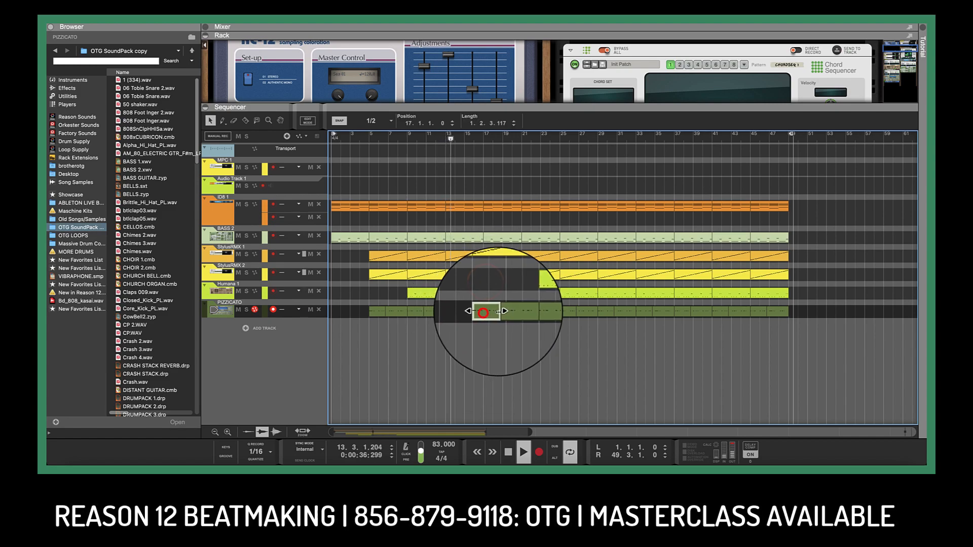
key(Delete)
click(511, 312)
key(Delete)
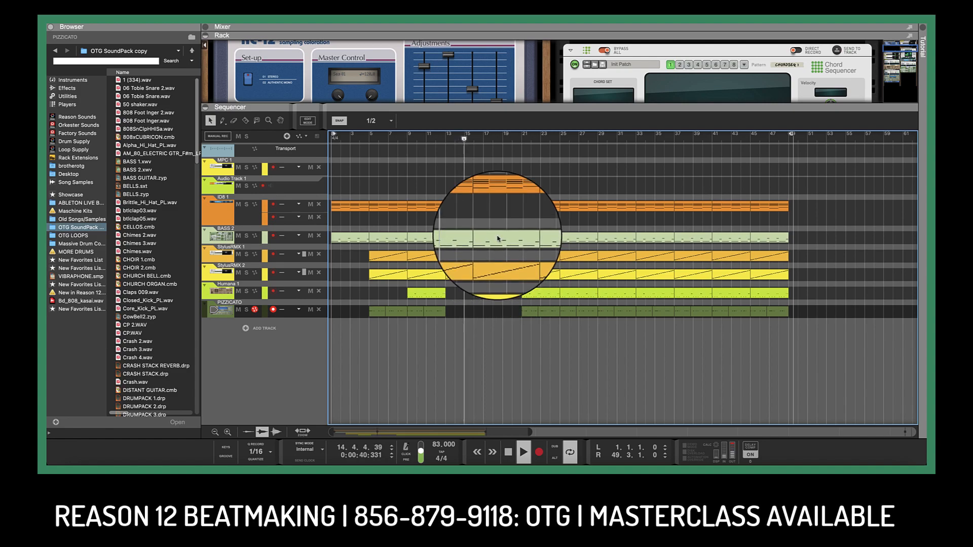
Step: Delete the BASS 2 and StylusRMX 2 clips between bar 17 and bar 21
key(Delete)
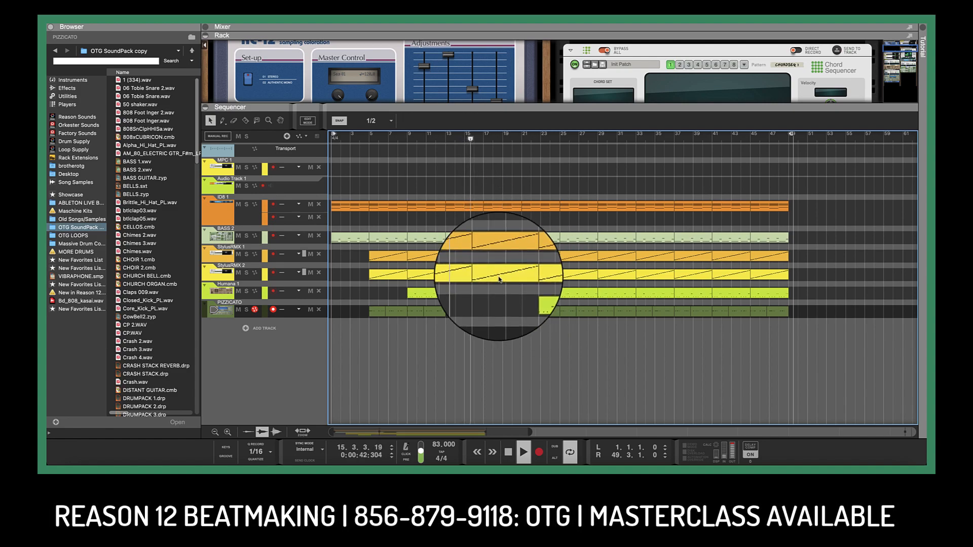
key(Delete)
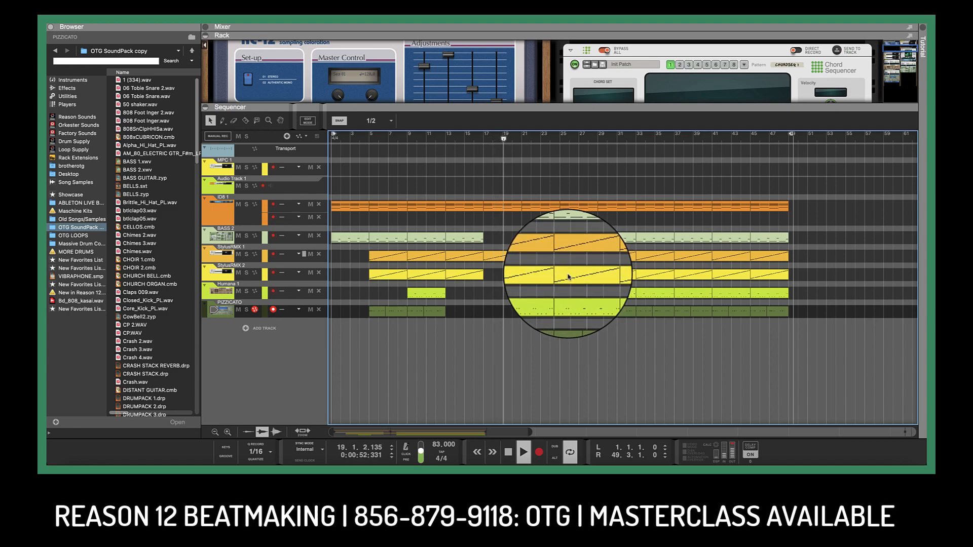
Step: Shorten the StylusRMX 1 clip at bar 17 to three bars by trimming its end
click(513, 256)
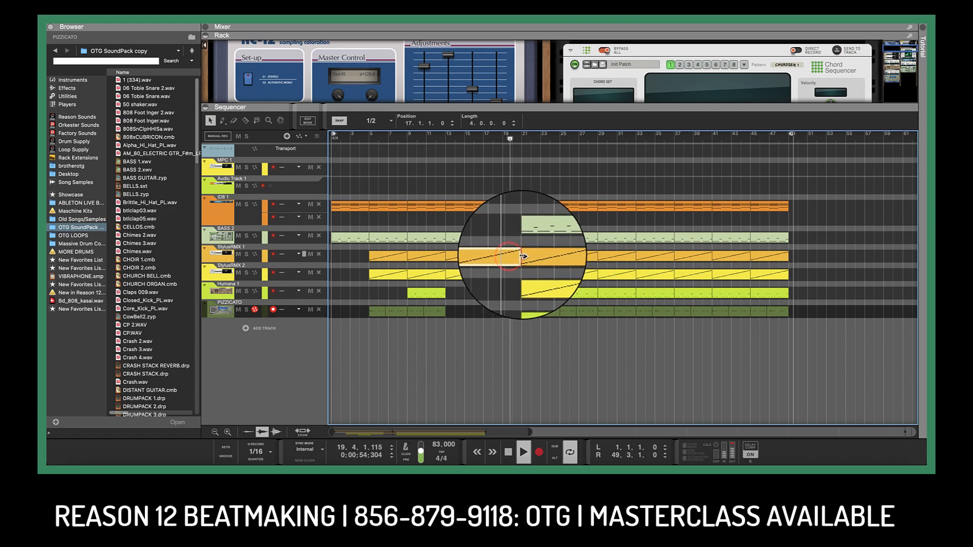
drag(524, 257, 515, 257)
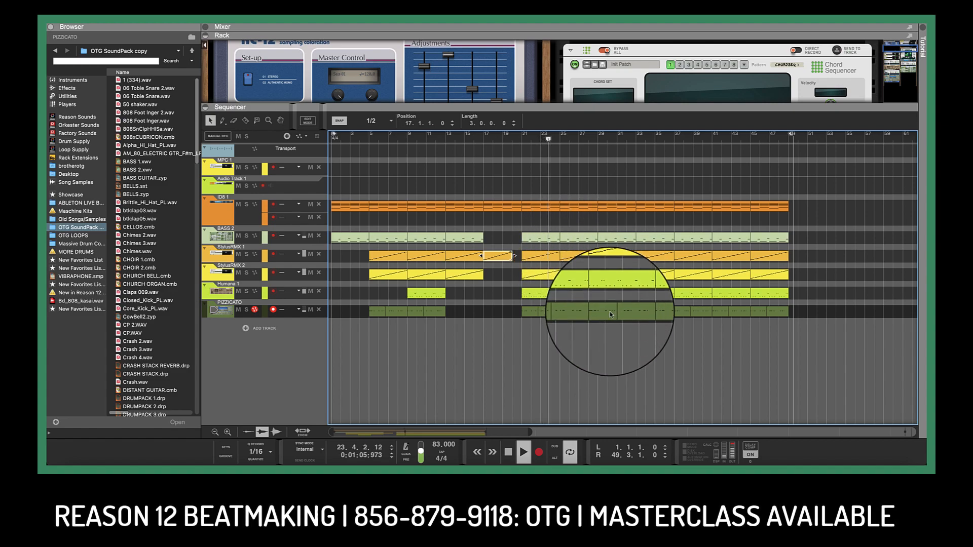
Step: Delete the PIZZICATO and Humana 1 clips between bar 29 and bar 33
key(Delete)
click(627, 290)
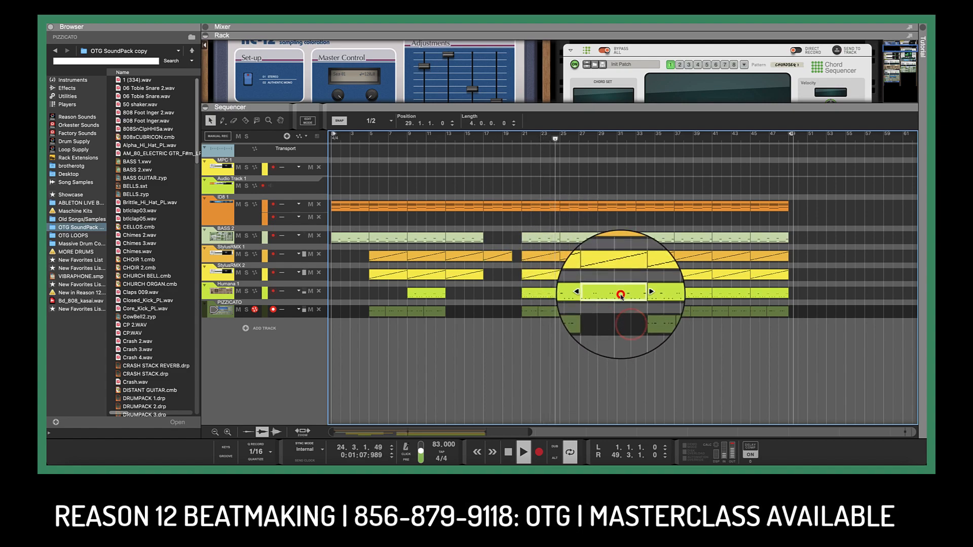
key(Delete)
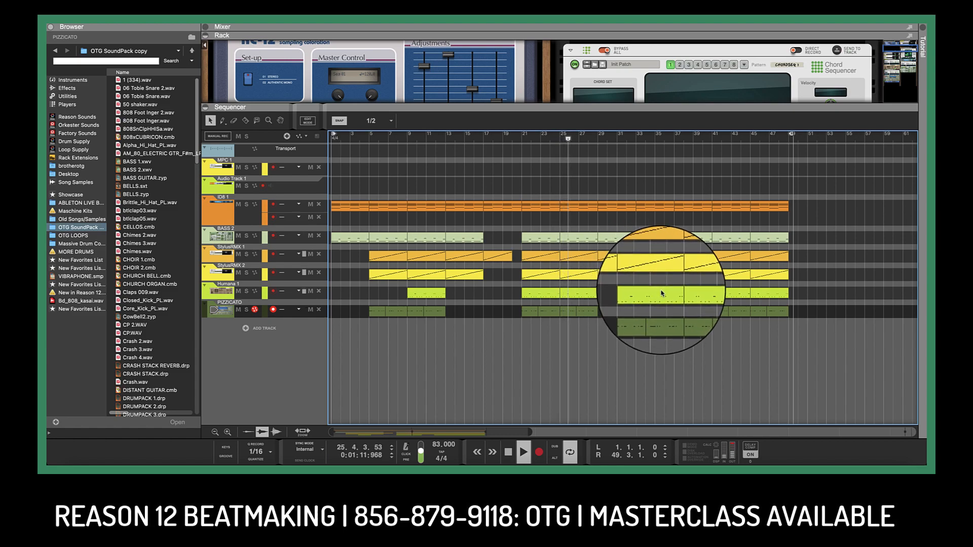
Step: Delete the BASS 2 and StylusRMX 2 clips between bar 29 and bar 37
click(649, 242)
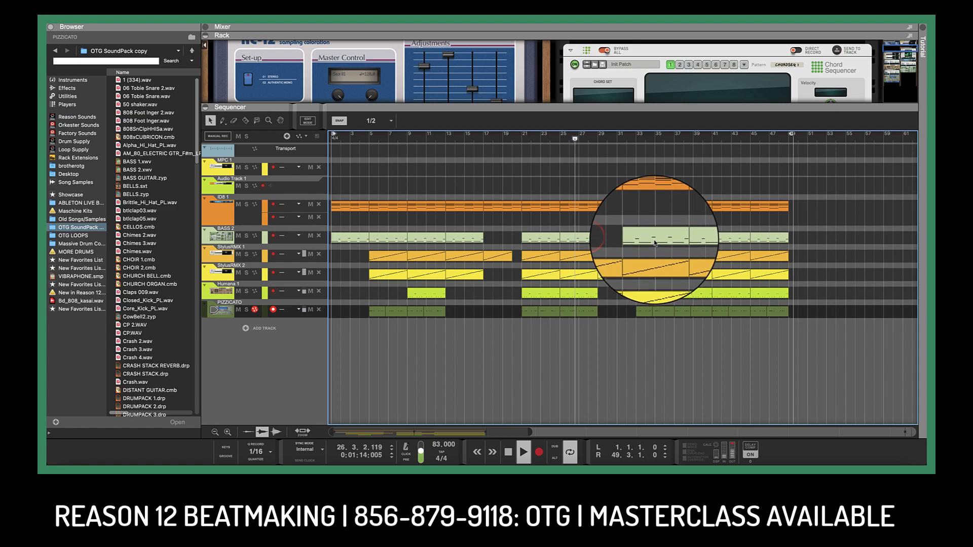
key(Delete)
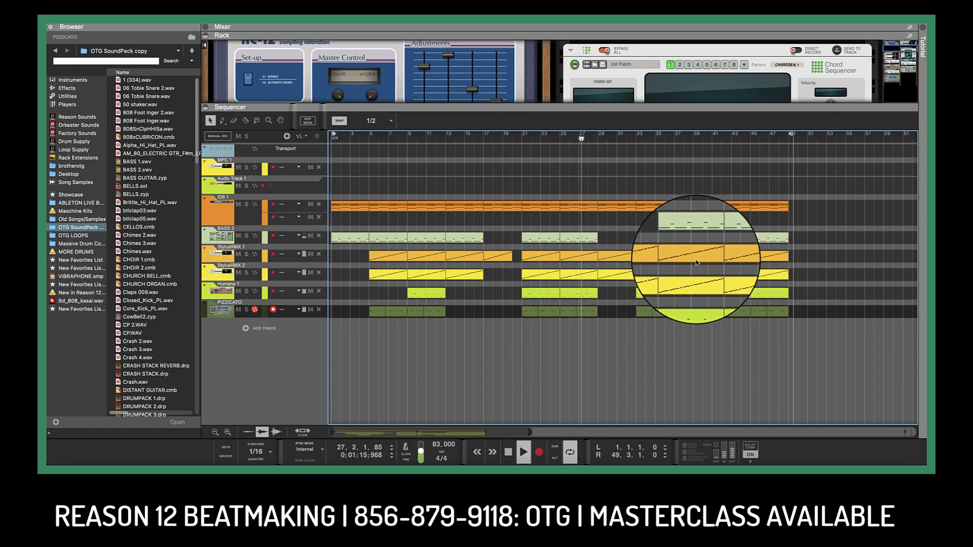
click(628, 277)
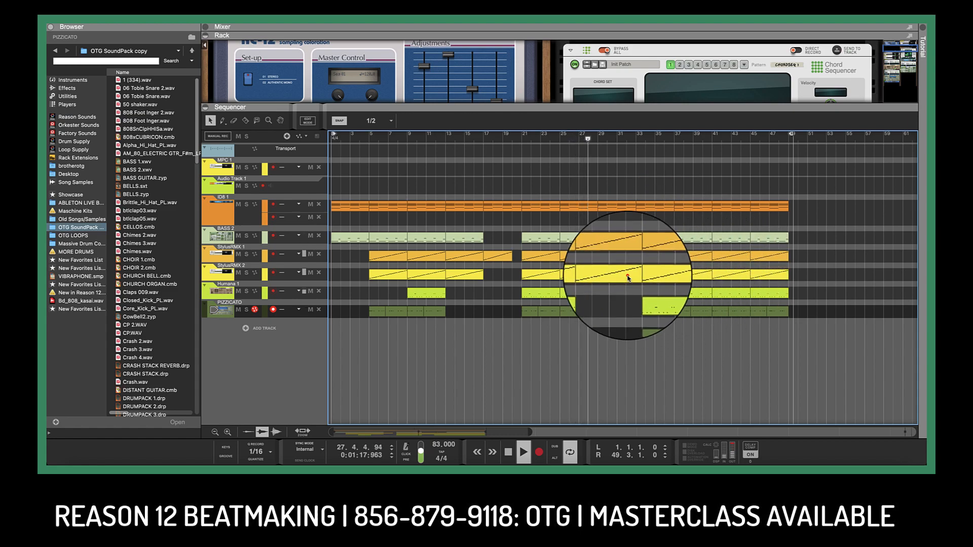
key(Delete)
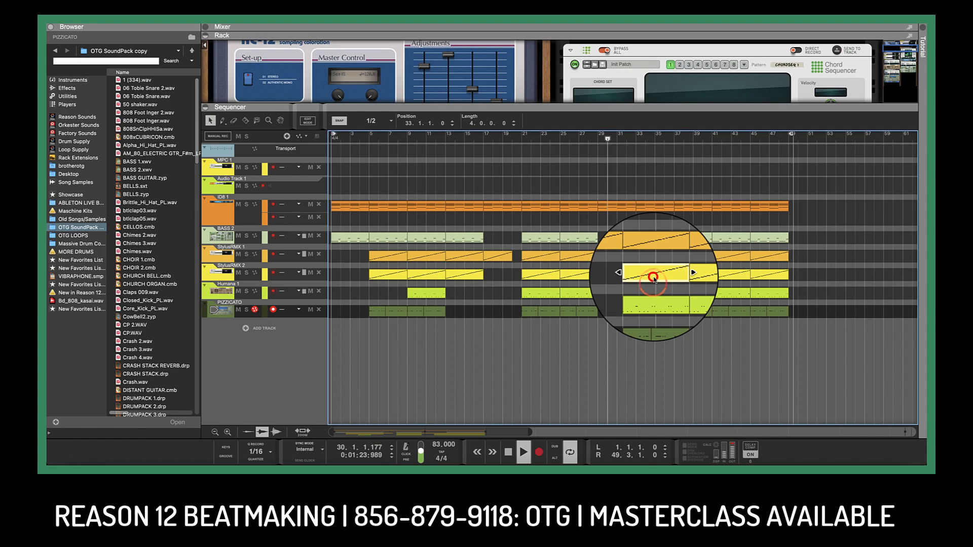
key(Delete)
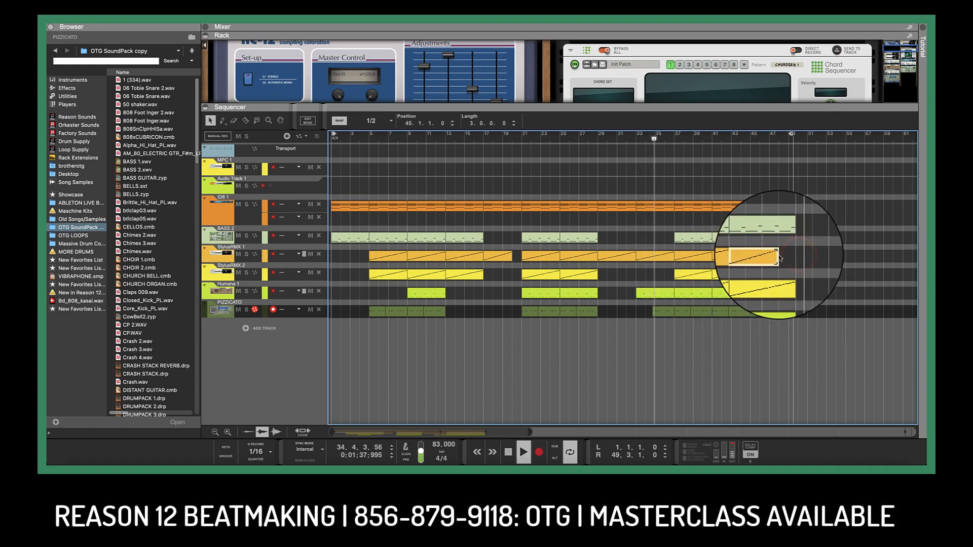
Step: Shorten the last StylusRMX 2 clip, at bar 45, to three bars by trimming its end
click(784, 273)
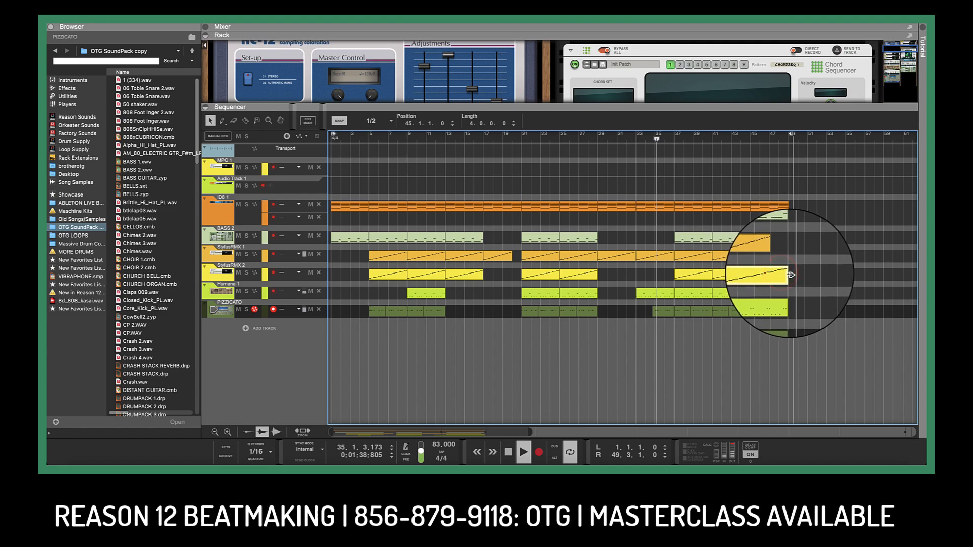
drag(791, 274, 780, 273)
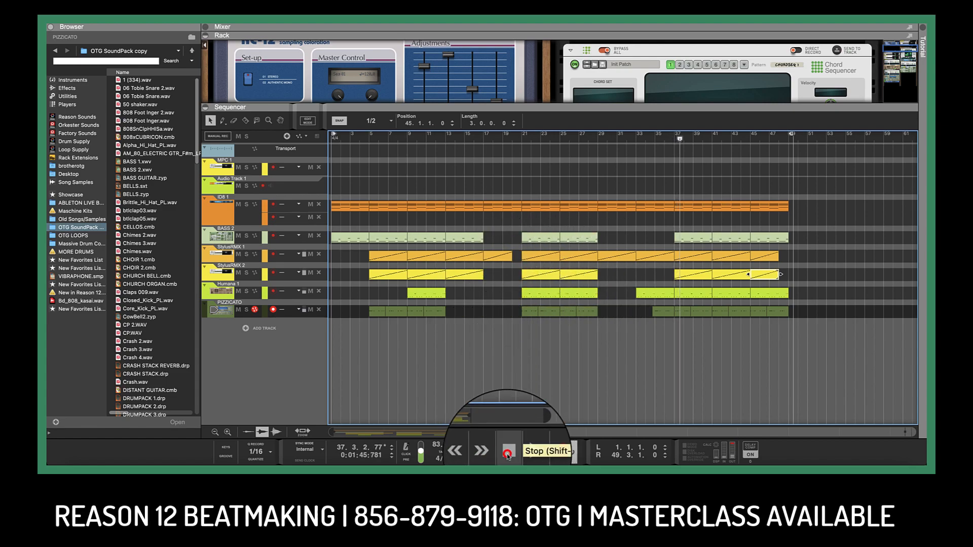
Step: Delete the BASS 2 clip at bar 13 and trim the start of the StylusRMX 1 clip there to position 13.3.1.0
click(466, 240)
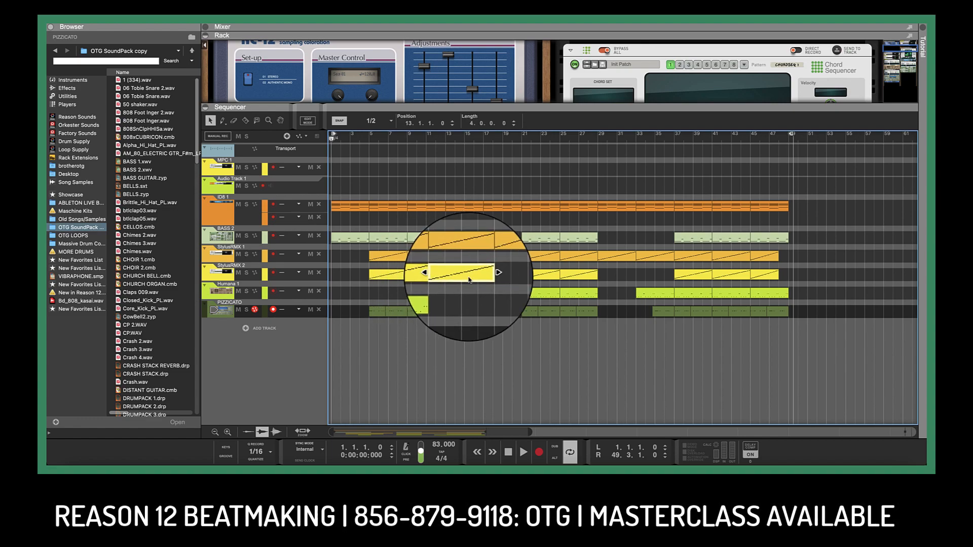
click(449, 261)
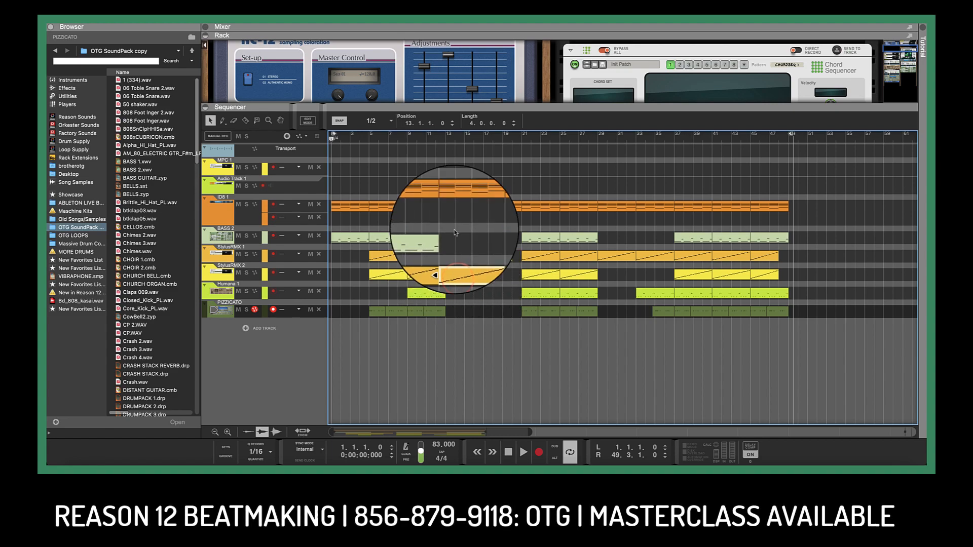
click(377, 122)
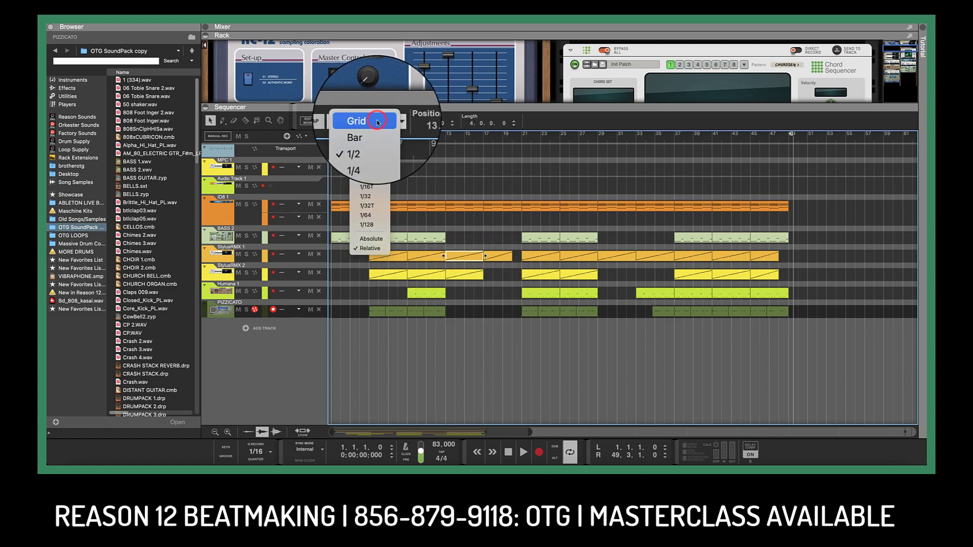
click(444, 257)
drag(443, 256, 450, 256)
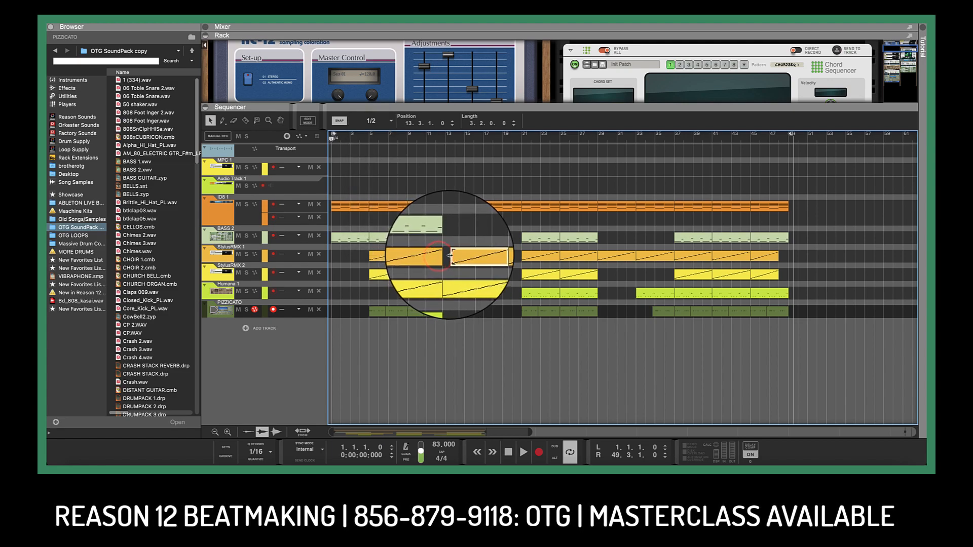
Step: Play the arrangement from about bar 11 to check the bar 13 edits, and replay it from the start
click(426, 133)
key(space)
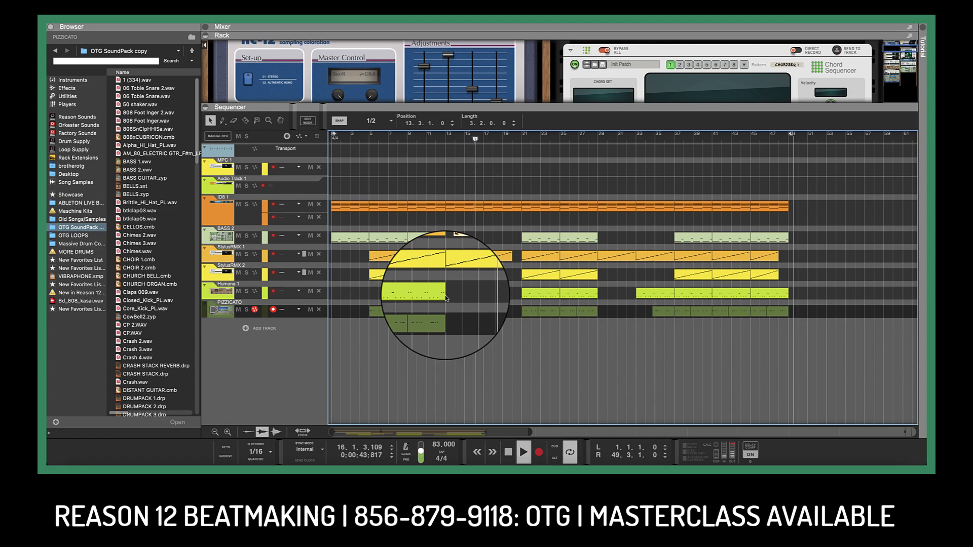
key(space)
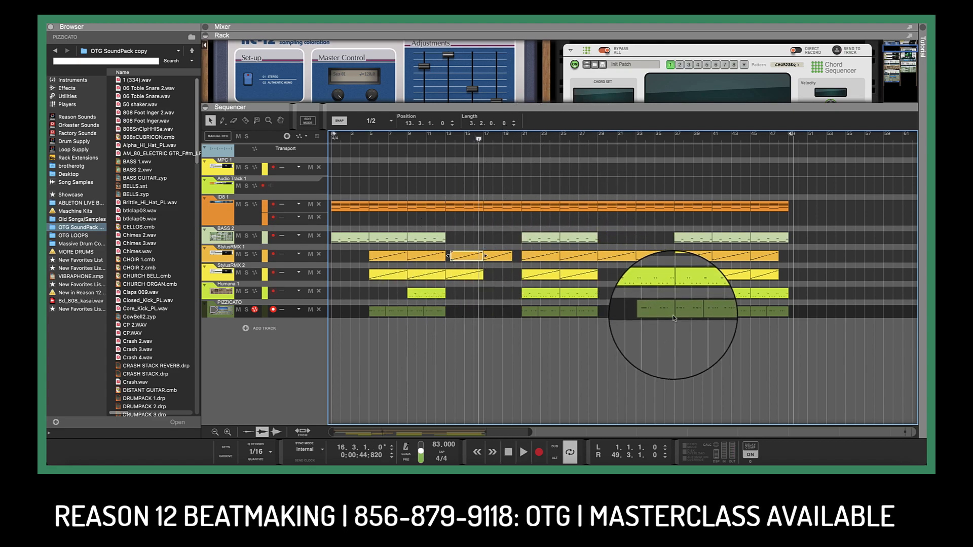
click(509, 453)
click(524, 453)
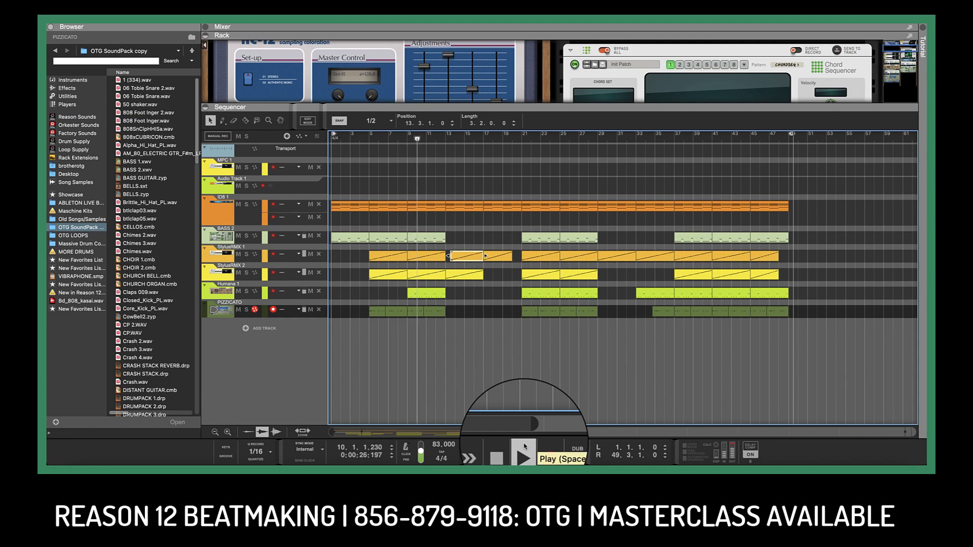
click(508, 452)
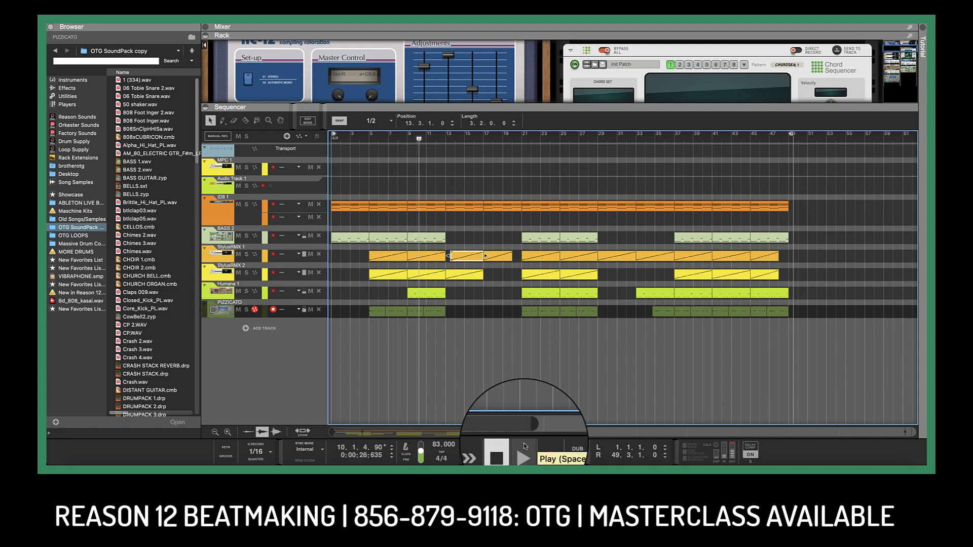
Step: Copy the Humana 1 clip at bar 9, paste it at bar 5 and return the song position to bar 5
click(415, 293)
right_click(411, 292)
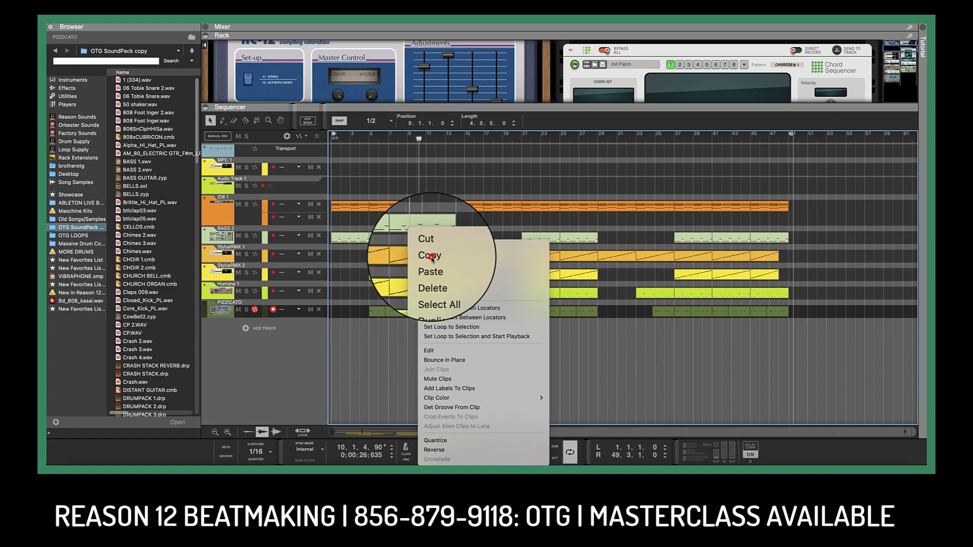
click(431, 256)
click(371, 137)
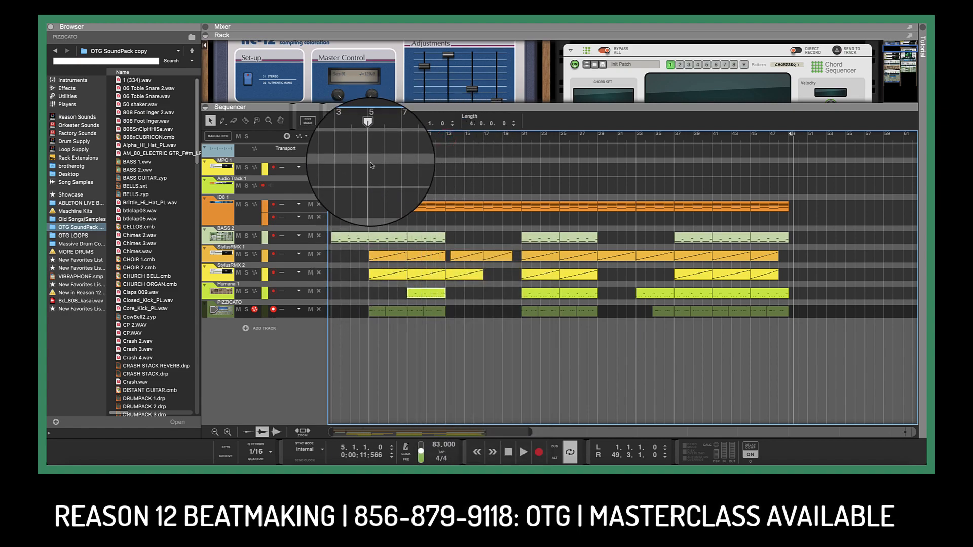
key(ctrl+v)
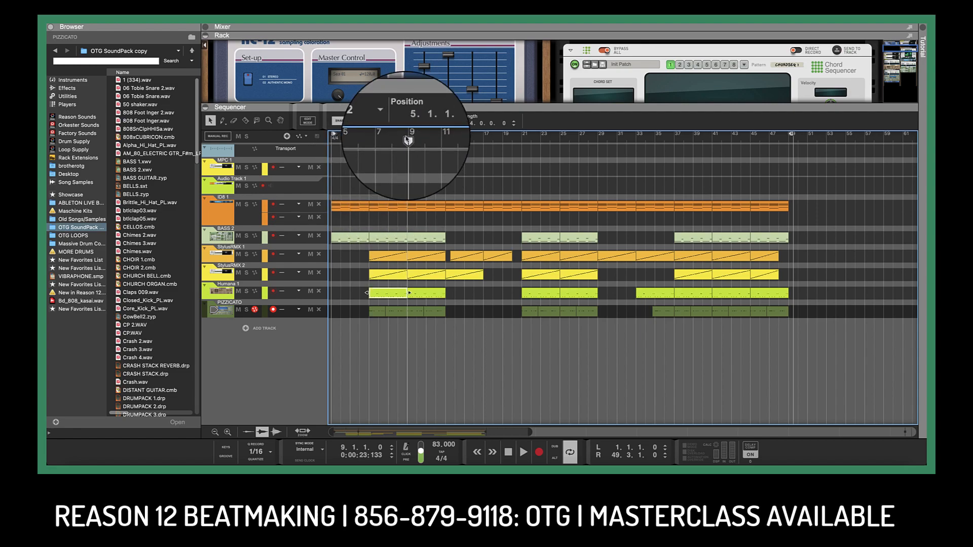
drag(407, 140, 367, 144)
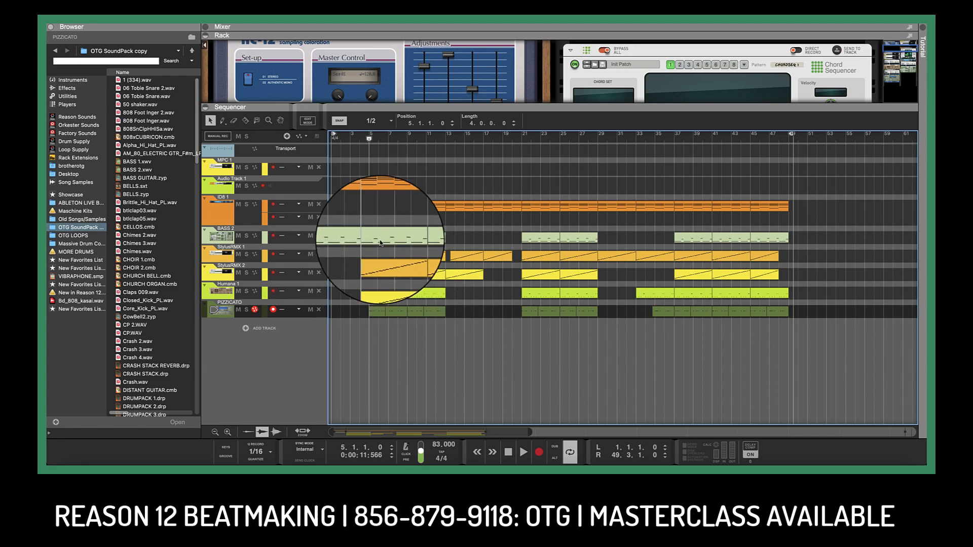
Step: Trim the start of the first BASS 2 clip to bar 2, leaving three bars, and play the arrangement from the start
click(344, 240)
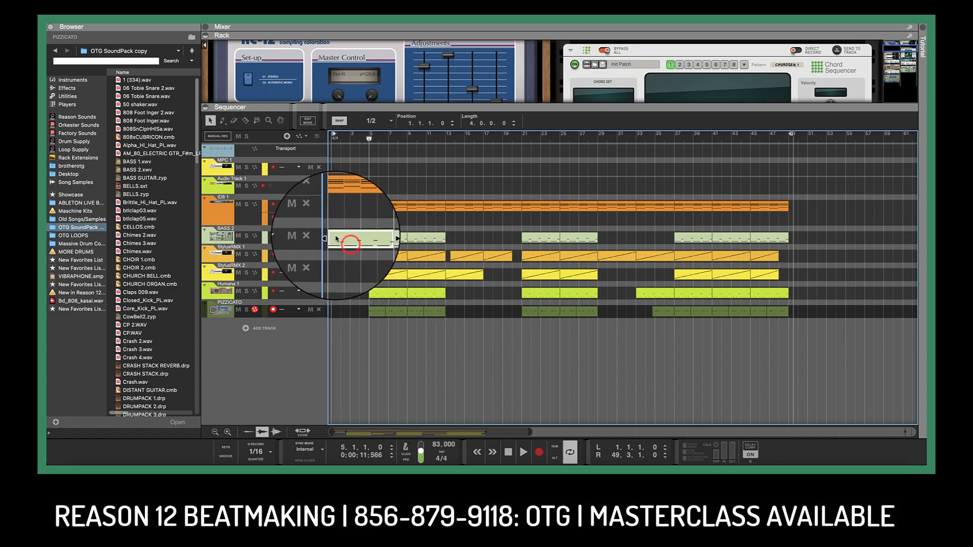
drag(330, 237, 346, 237)
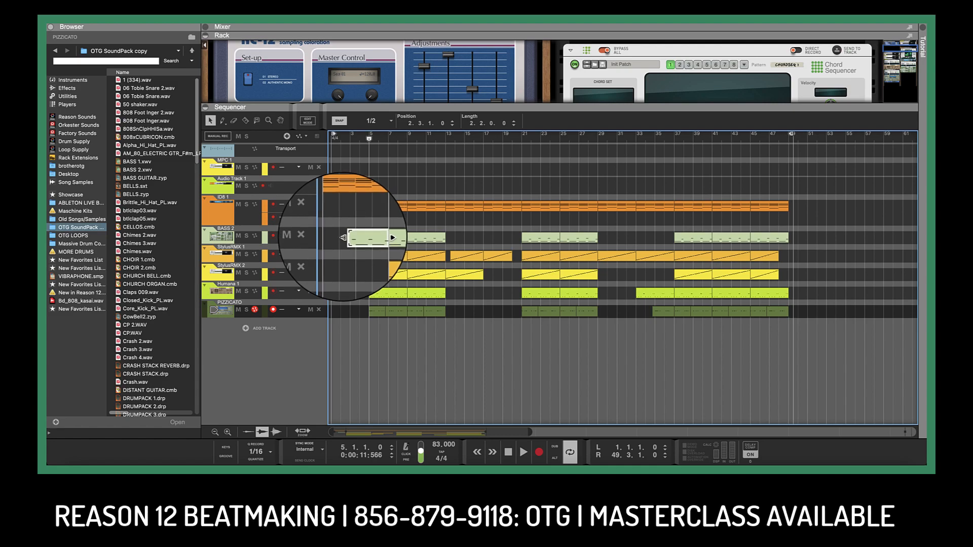
drag(343, 238, 338, 238)
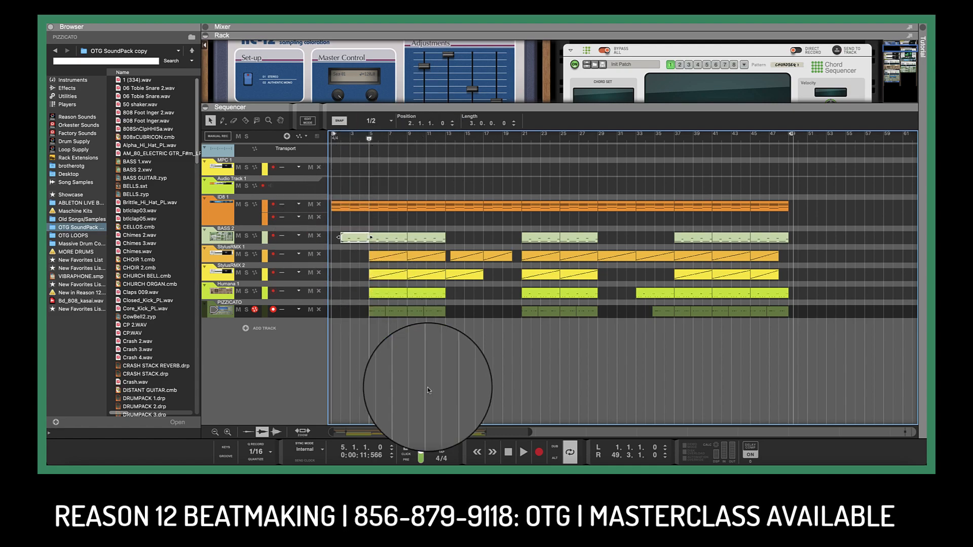
click(509, 452)
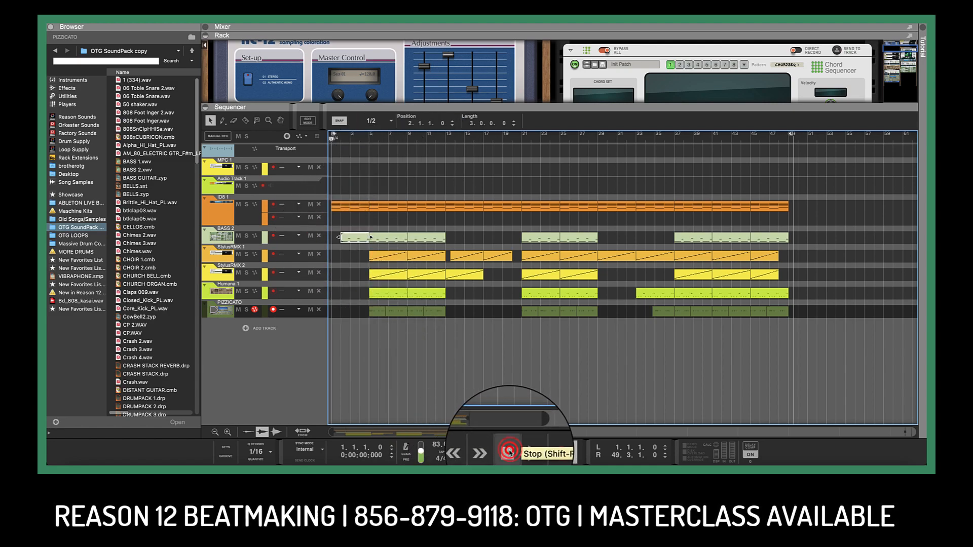
click(522, 455)
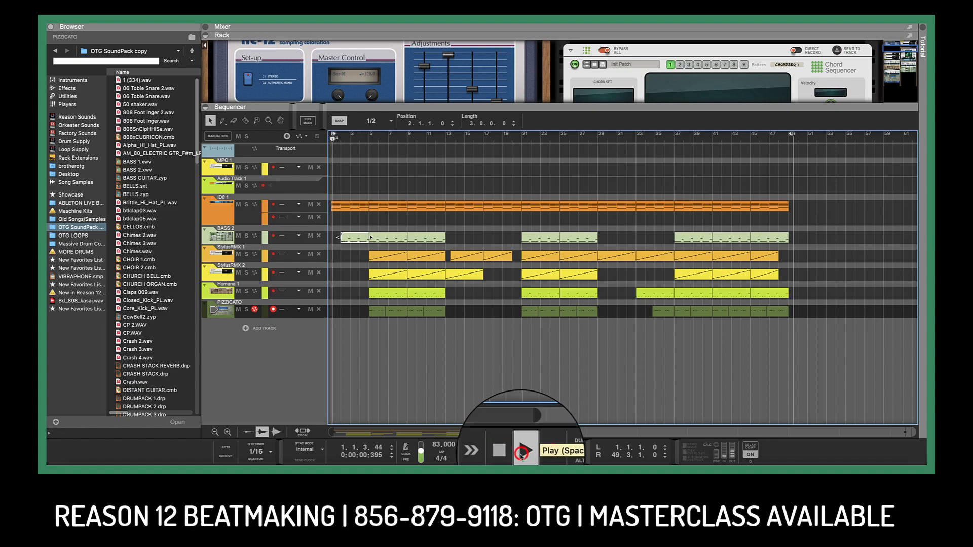